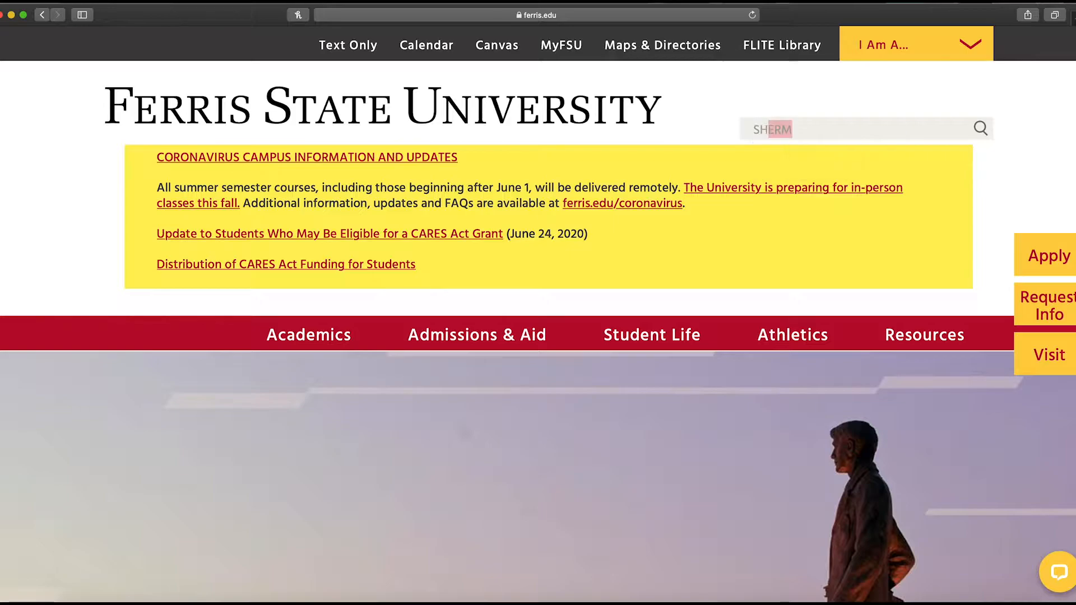
Search the university site for SHERM and open the Safety, Health, Environmental & Risk Management result
key(Return)
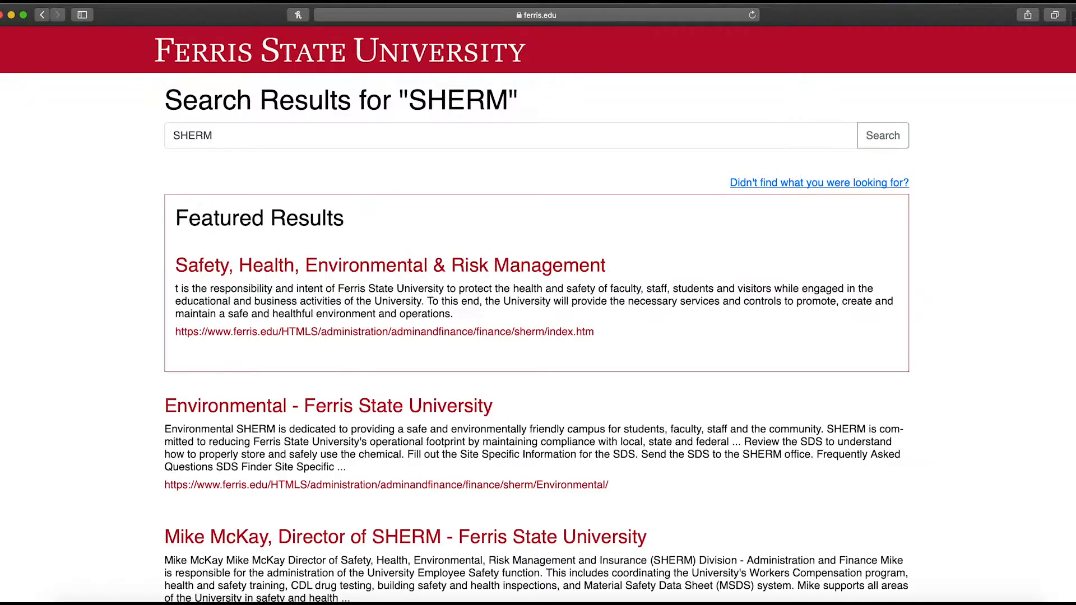
click(562, 266)
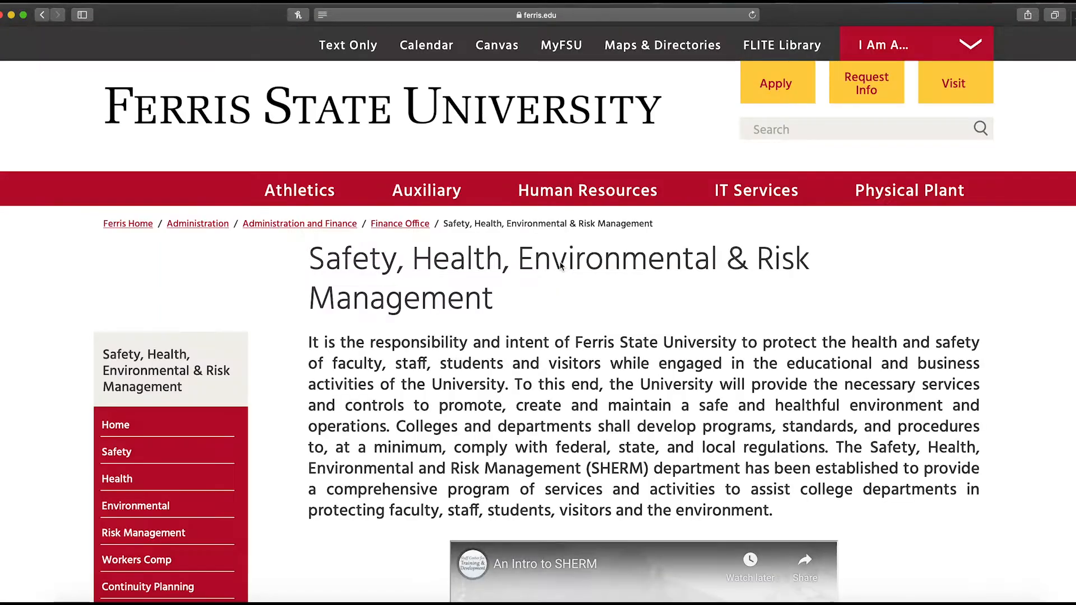
Open the Continuity Planning page from the SHERM section menu
scroll(561, 265, down, 5)
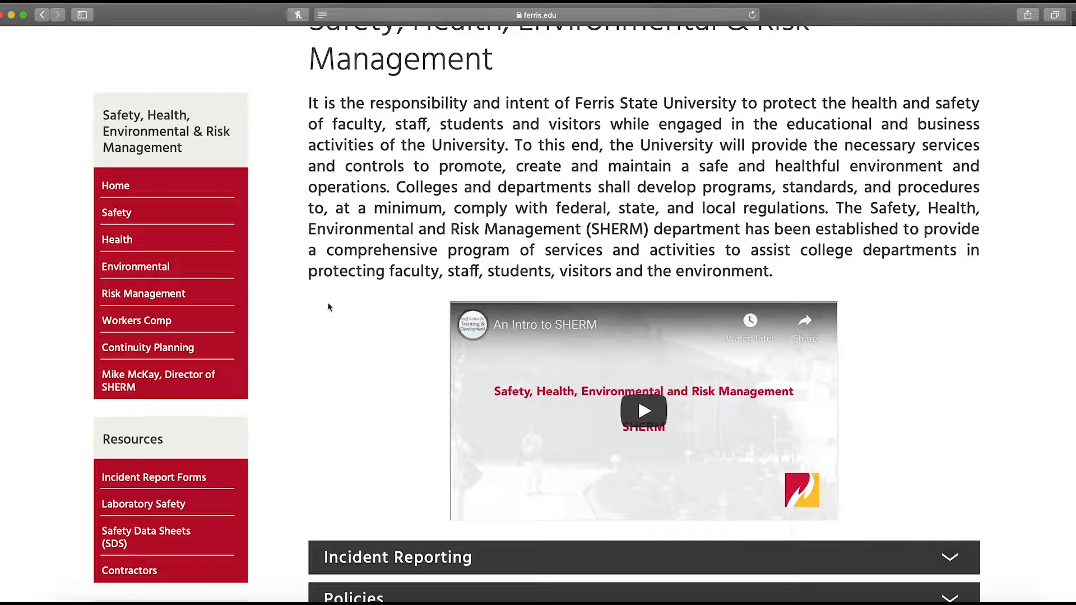
click(175, 357)
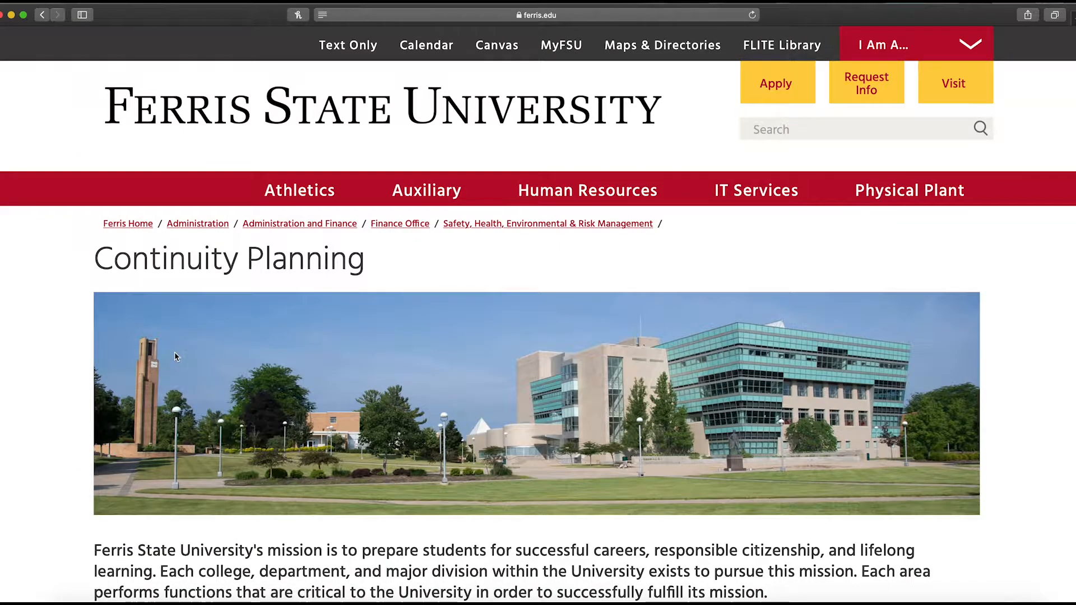
Follow the link to start continuity planning in a new tab
scroll(176, 357, down, 6)
scroll(175, 358, down, 1)
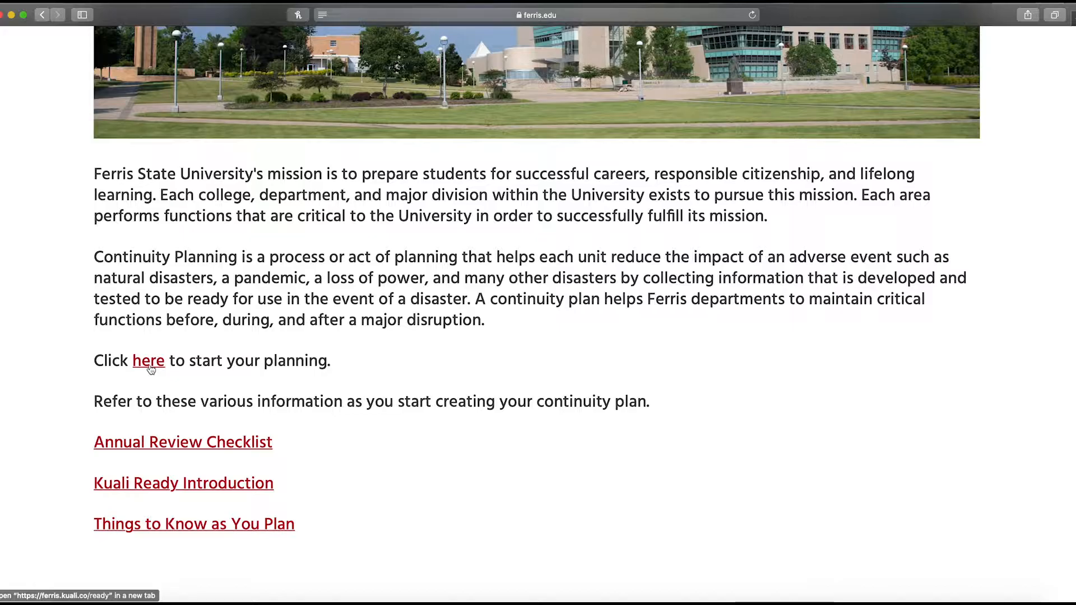
click(151, 368)
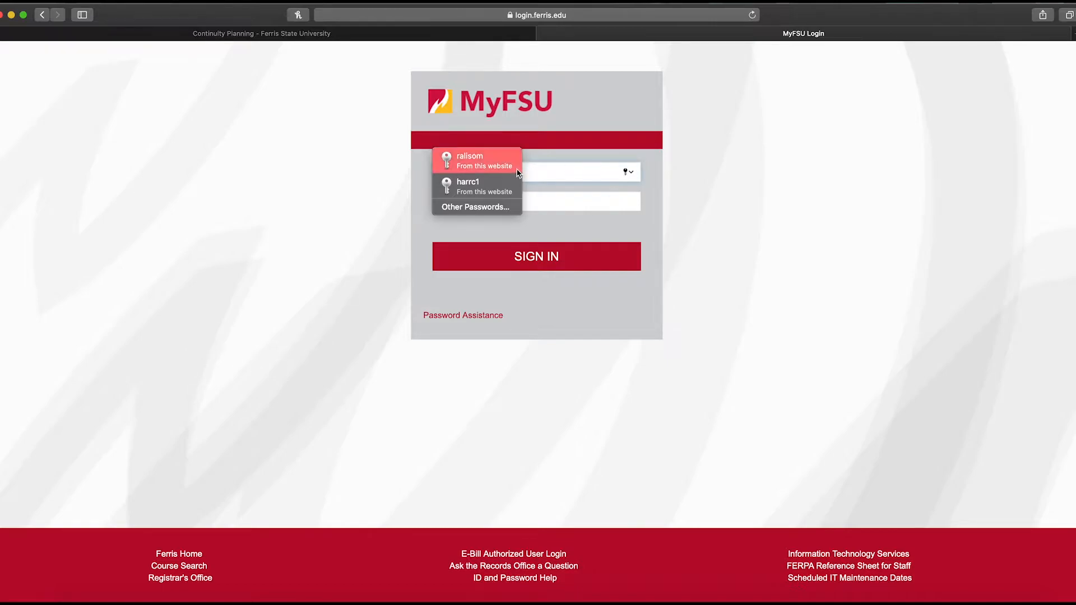
Sign in to MyFSU with the saved username and the account password
click(476, 161)
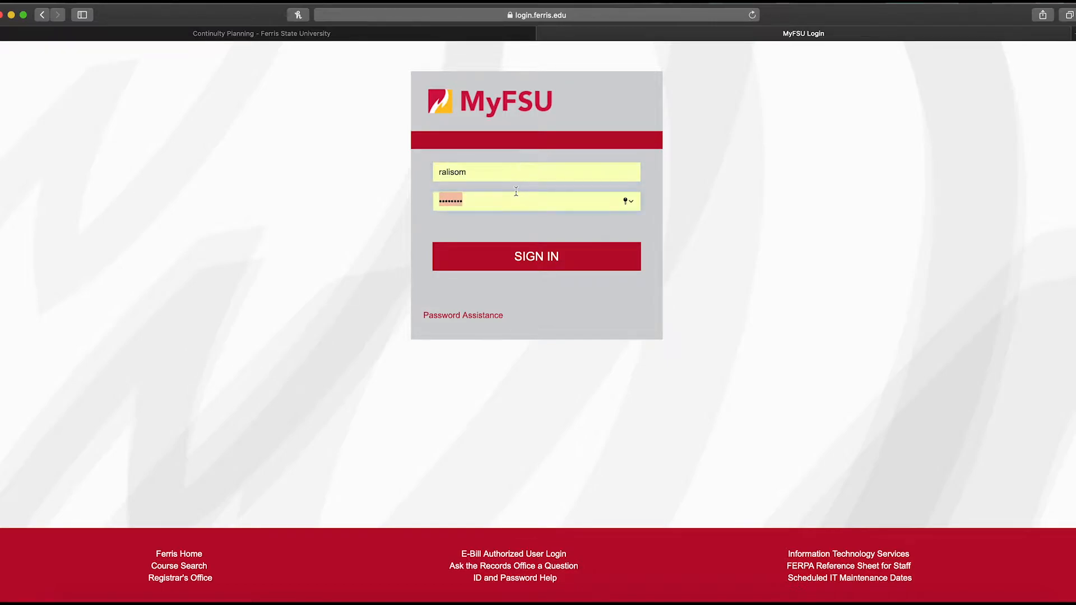
key(BackSpace)
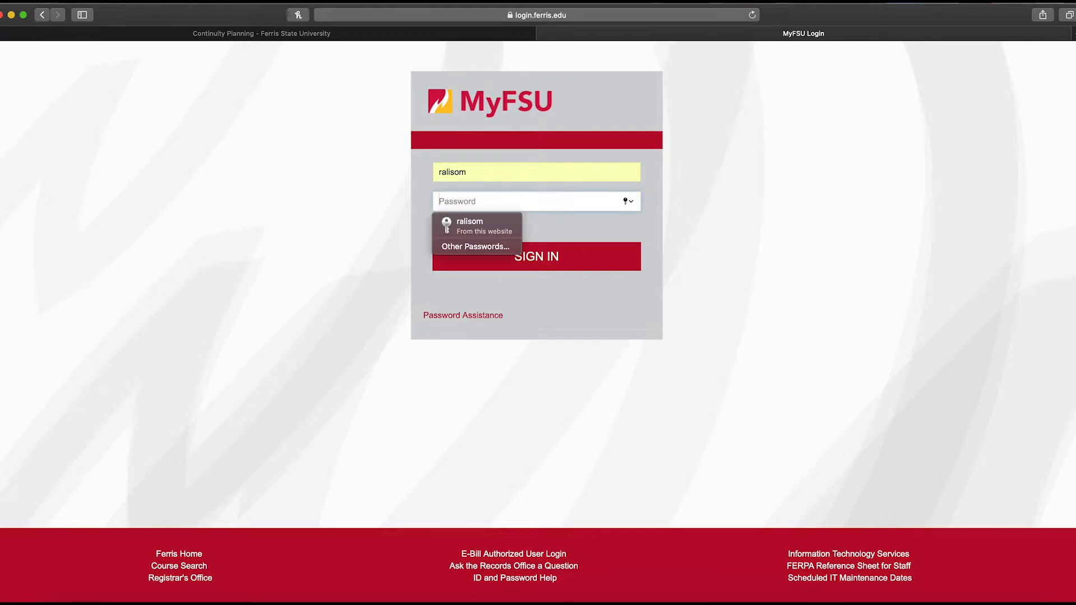
text(•)
key(BackSpace)
key(Caps_Lock)
text(•)
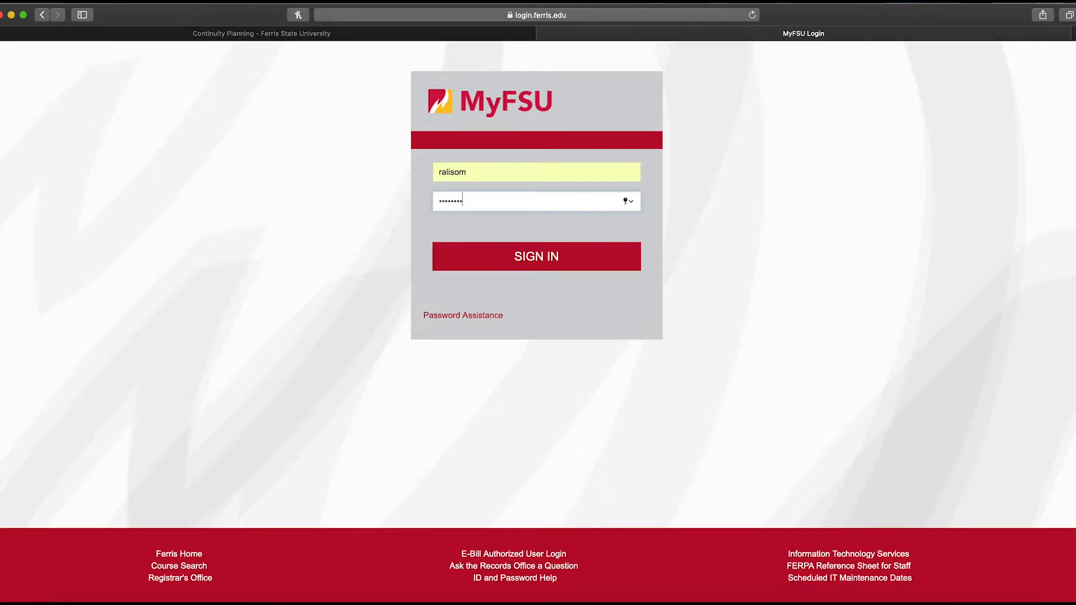
click(550, 258)
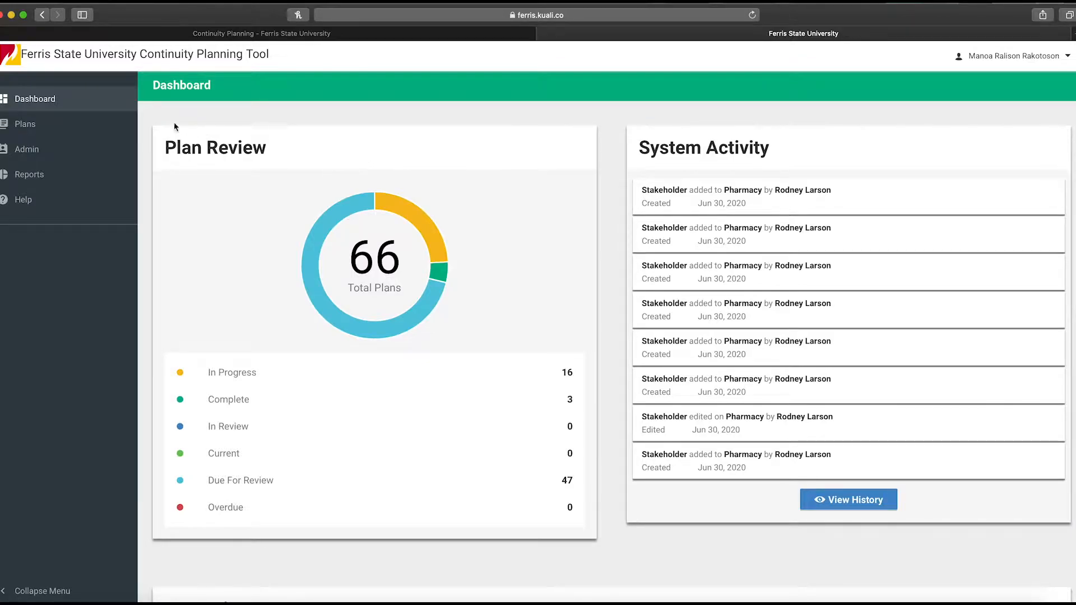
Open the Plans list and scroll through the existing plans
click(101, 126)
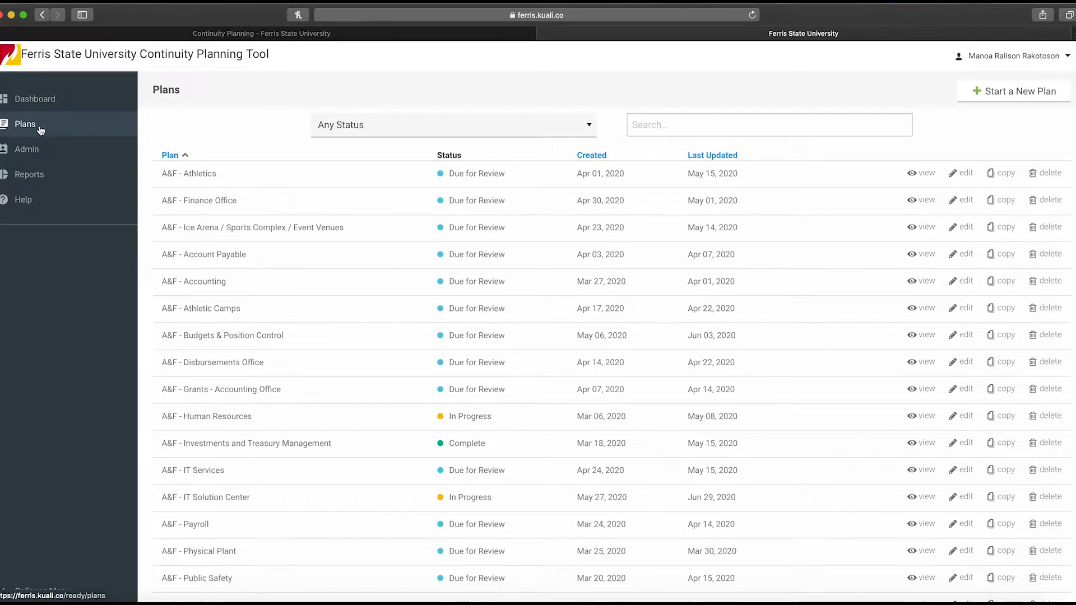
scroll(468, 305, down, 3)
scroll(469, 305, down, 5)
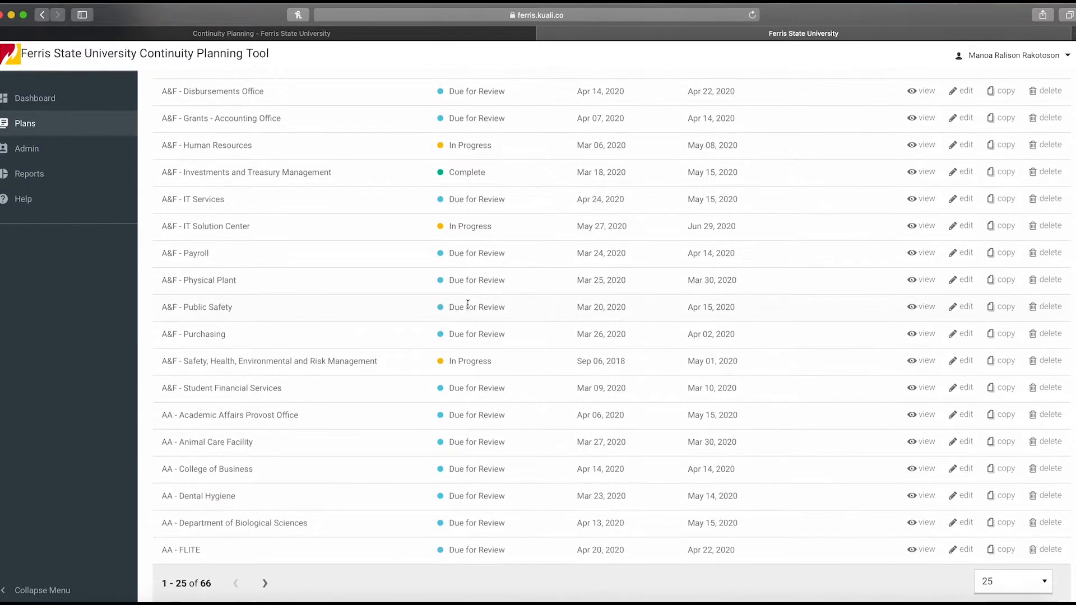
scroll(468, 305, up, 8)
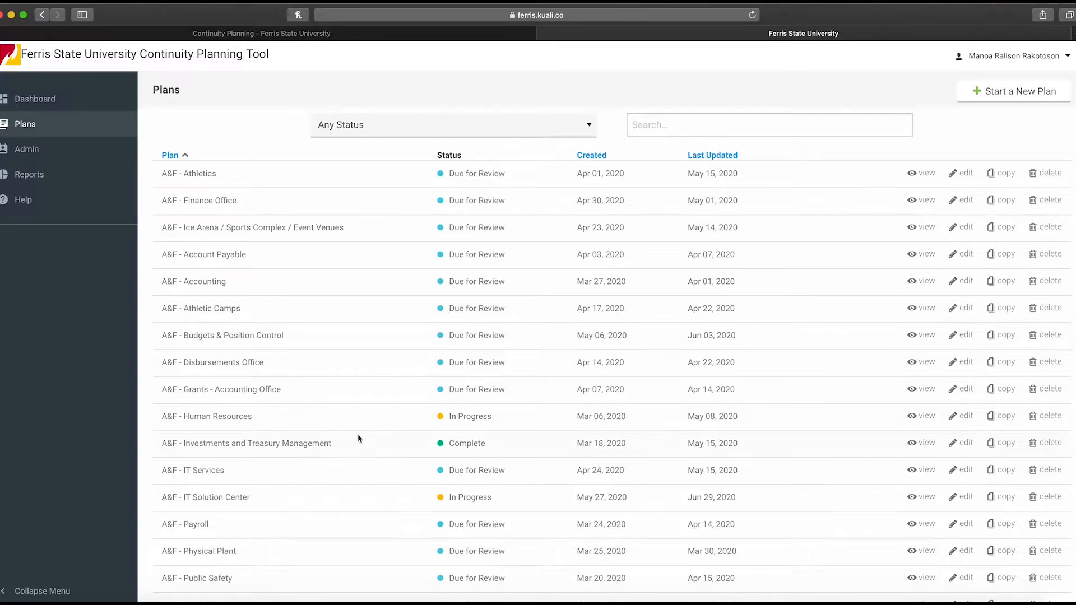
scroll(364, 446, down, 5)
scroll(360, 445, up, 8)
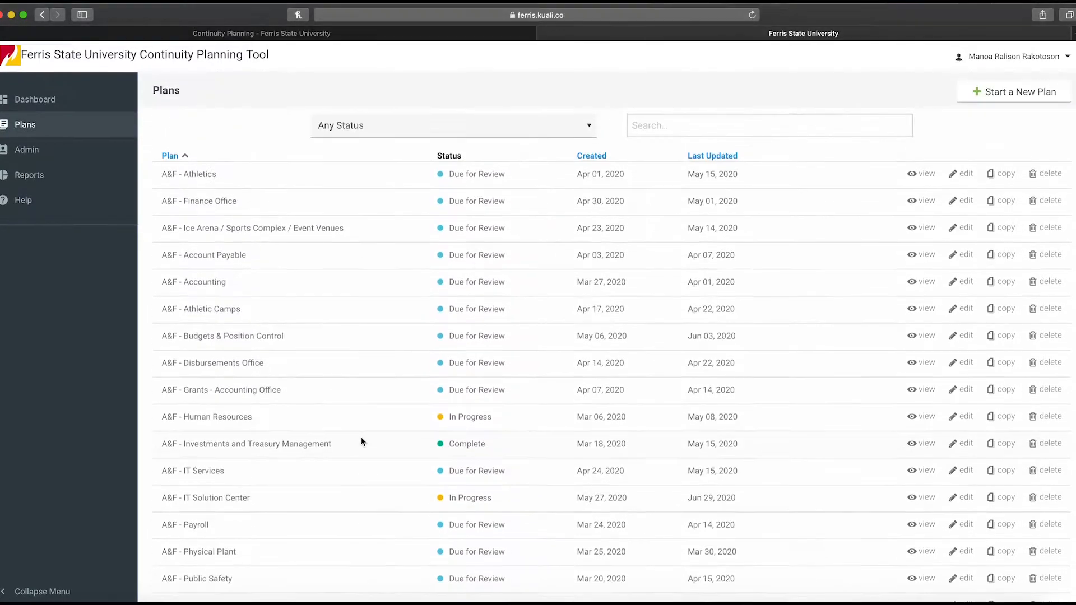
Search the plans for Safety, then clear the search box
click(683, 128)
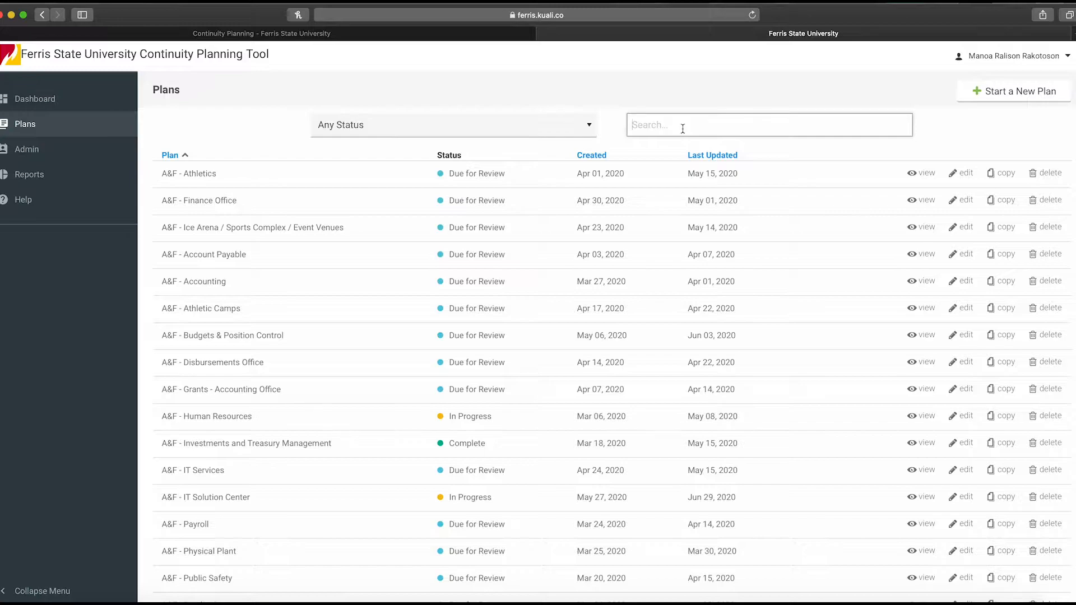
text(Safet)
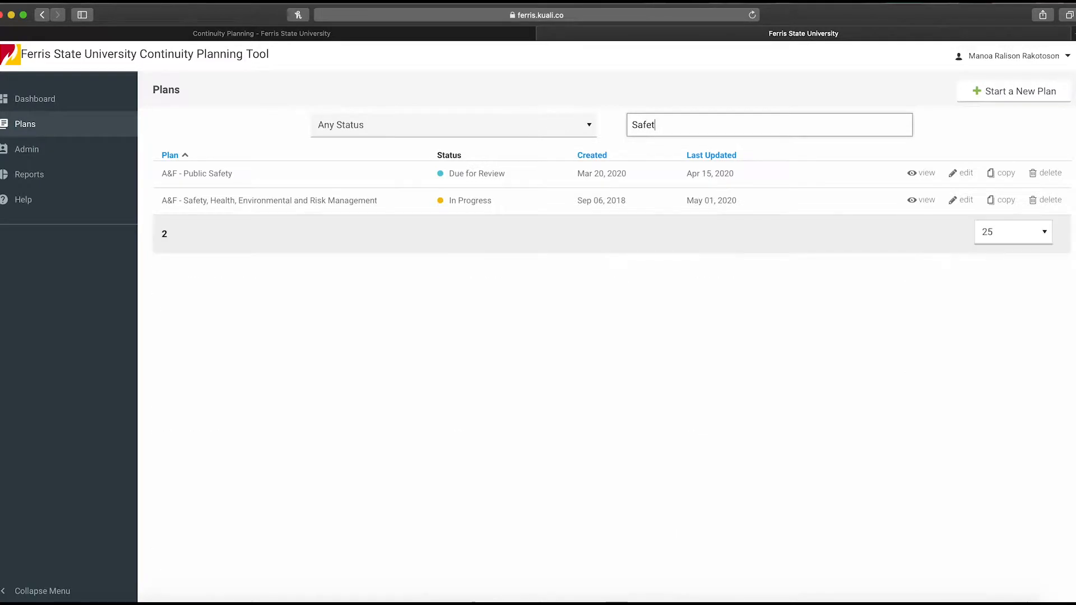
text(y)
key(BackSpace)
key(BackSpace)
key(BackSpace)
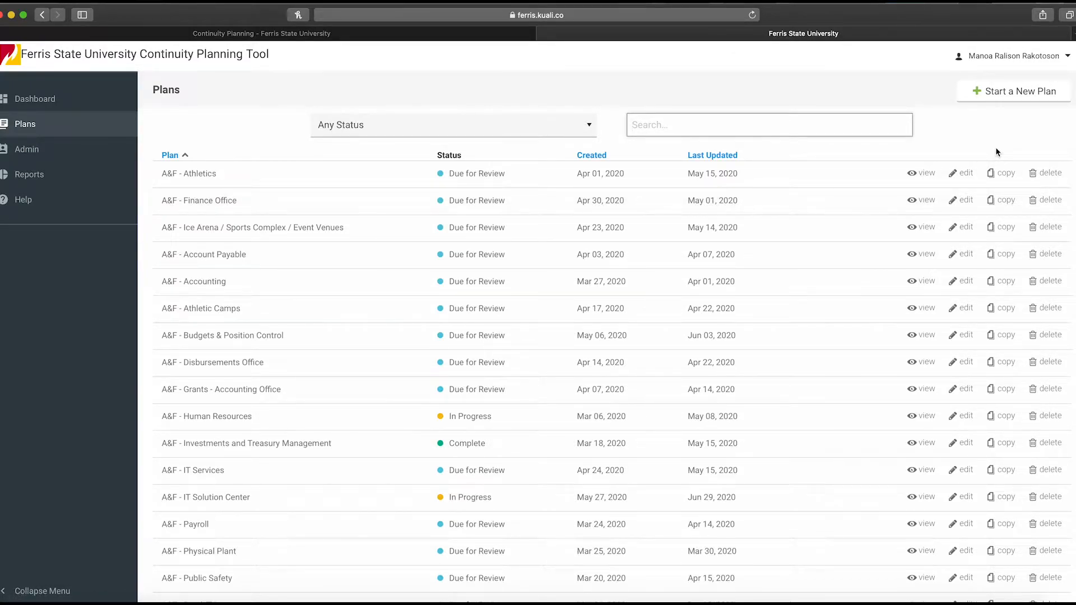
click(1000, 101)
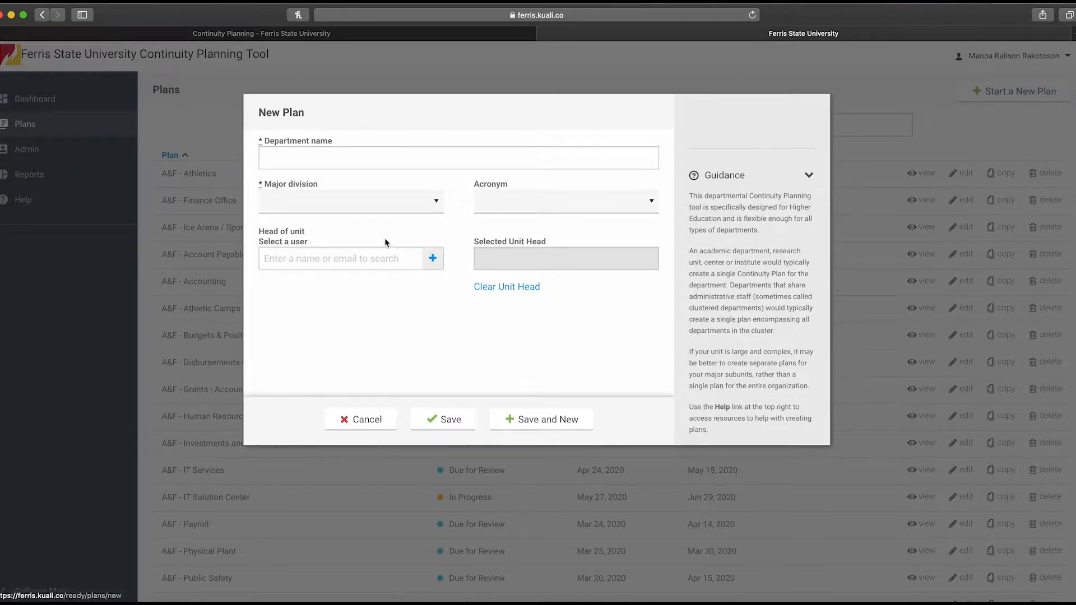
click(353, 152)
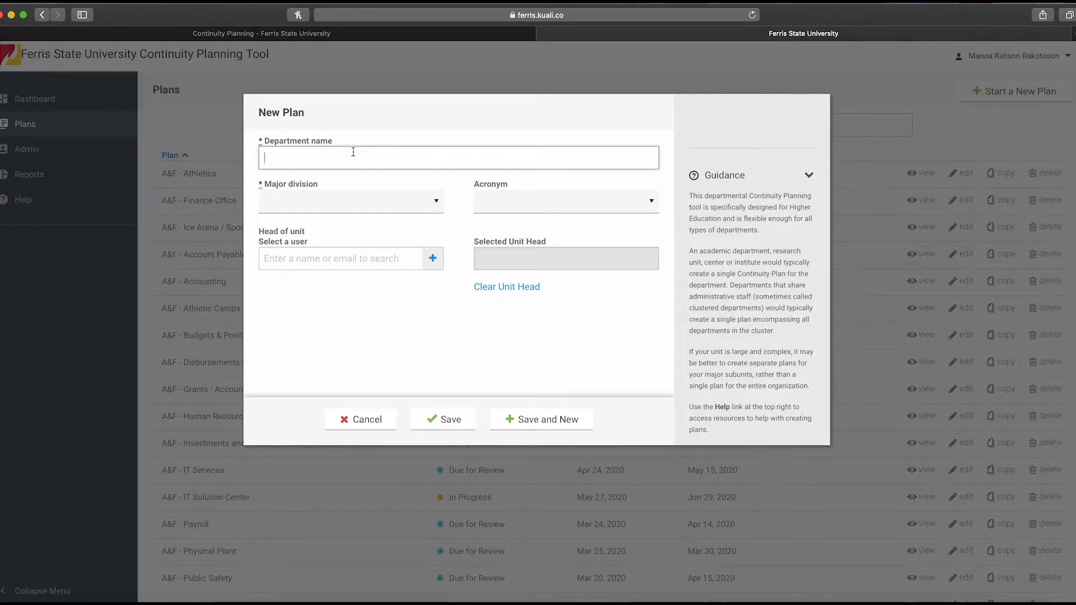
click(345, 203)
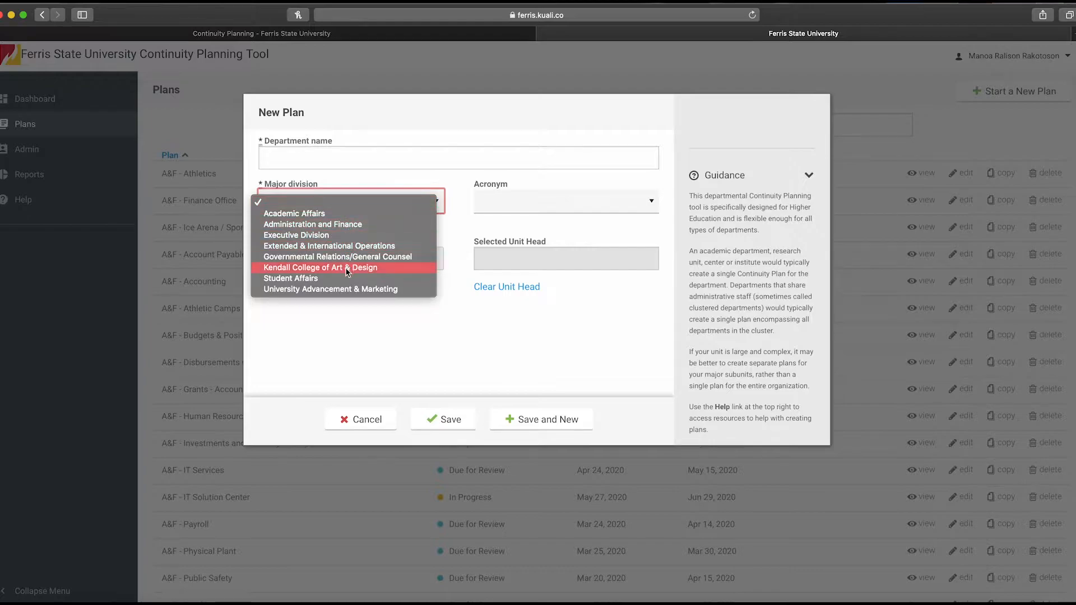
click(538, 201)
click(539, 198)
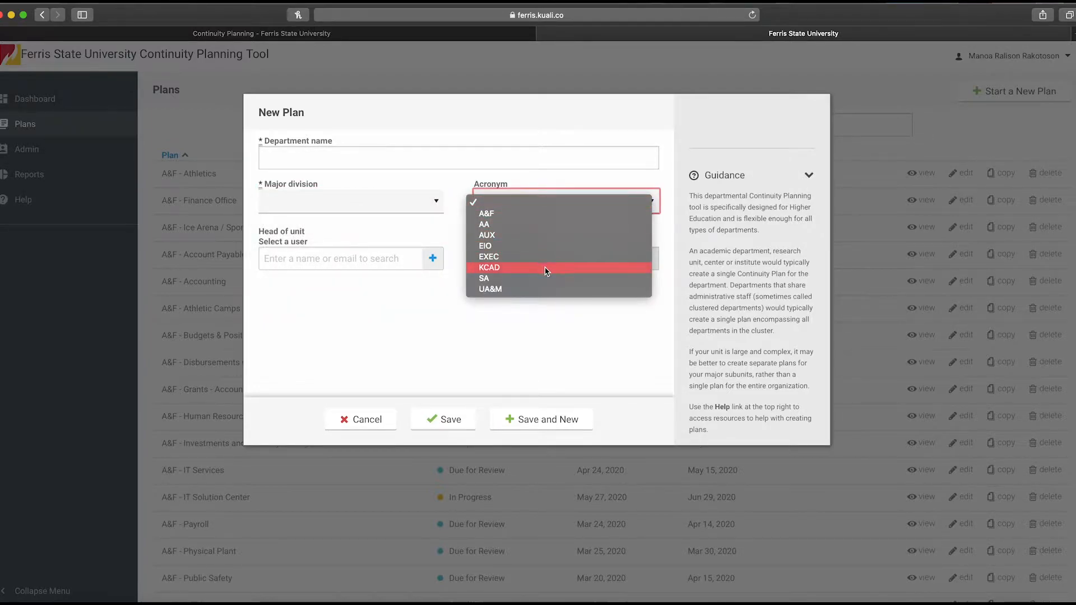
click(451, 212)
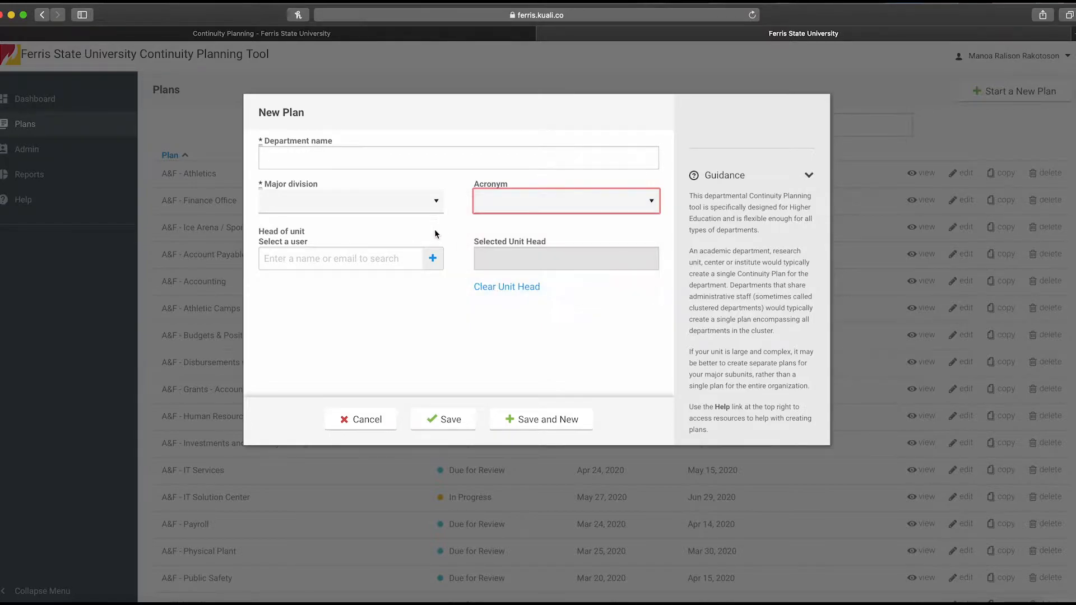
click(408, 267)
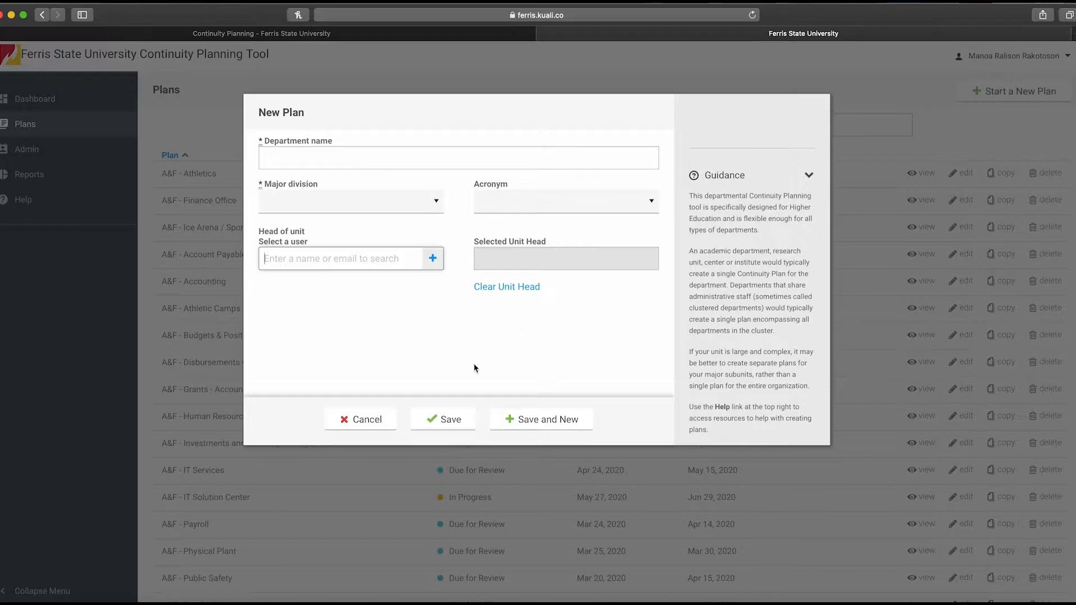
click(354, 420)
Search the plans for Sample and open AA - Sample Plan for editing
click(686, 128)
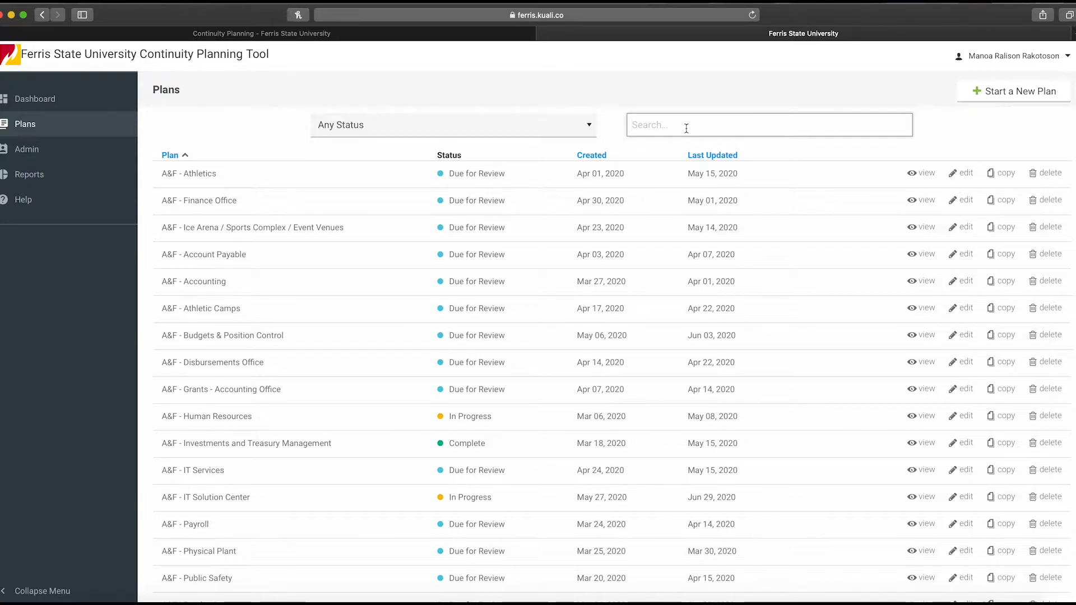
text(Sam)
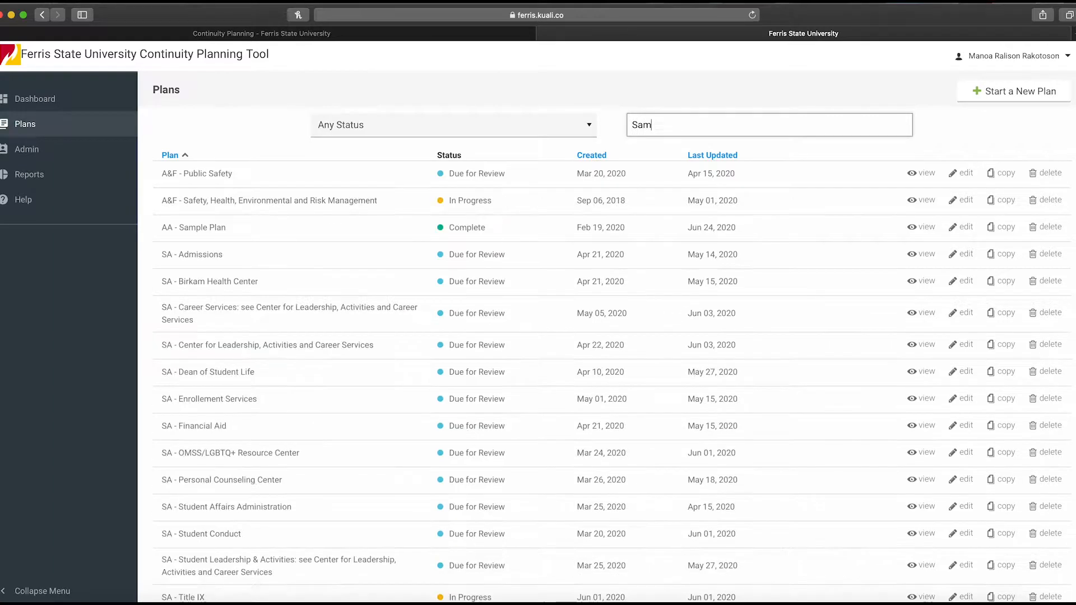
text(ple)
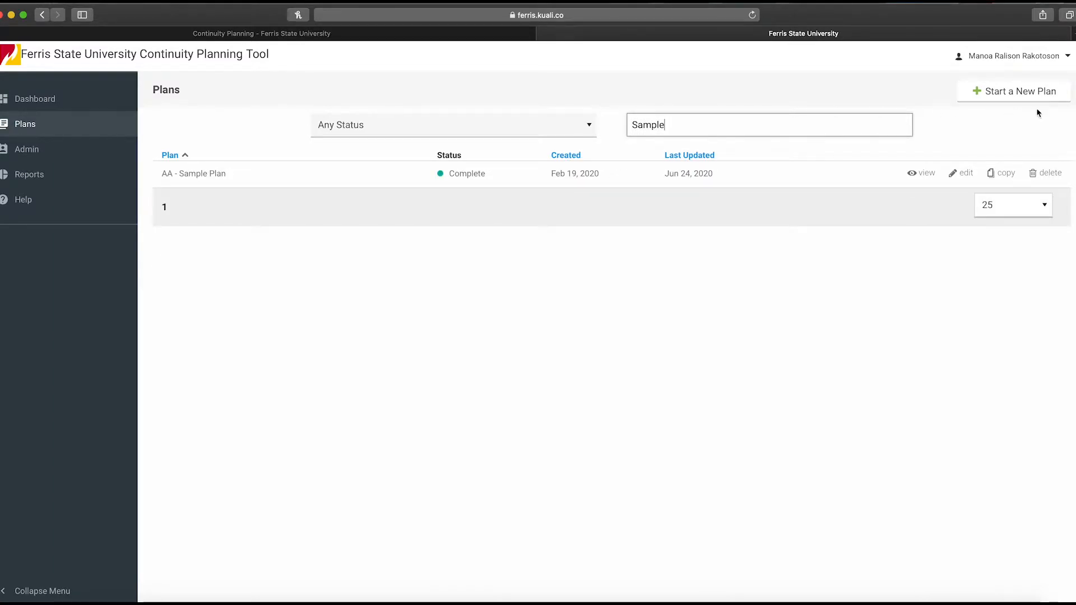
click(957, 174)
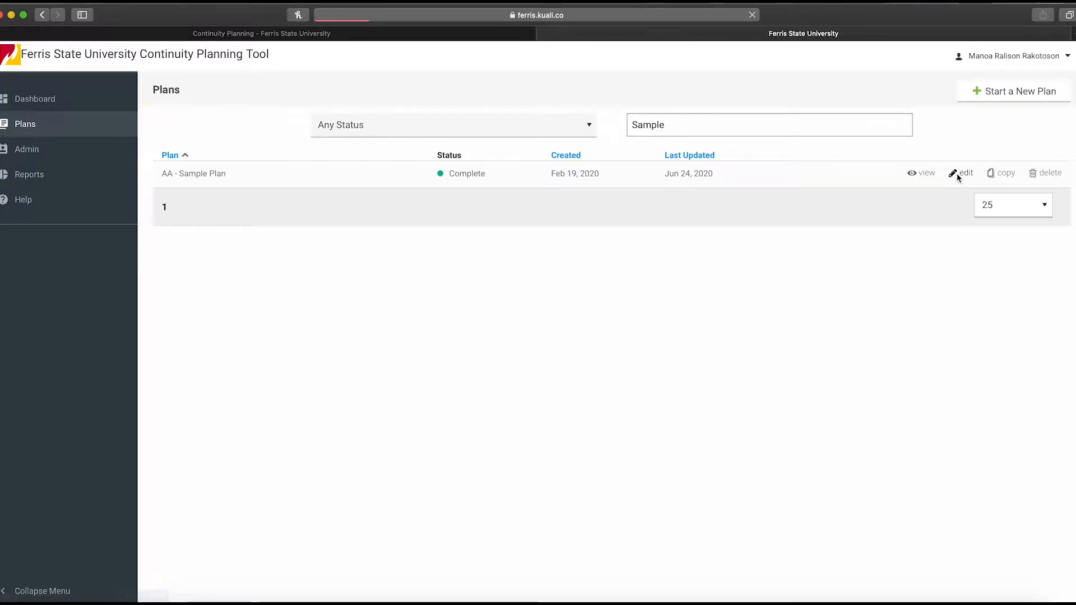
scroll(456, 89, up, 5)
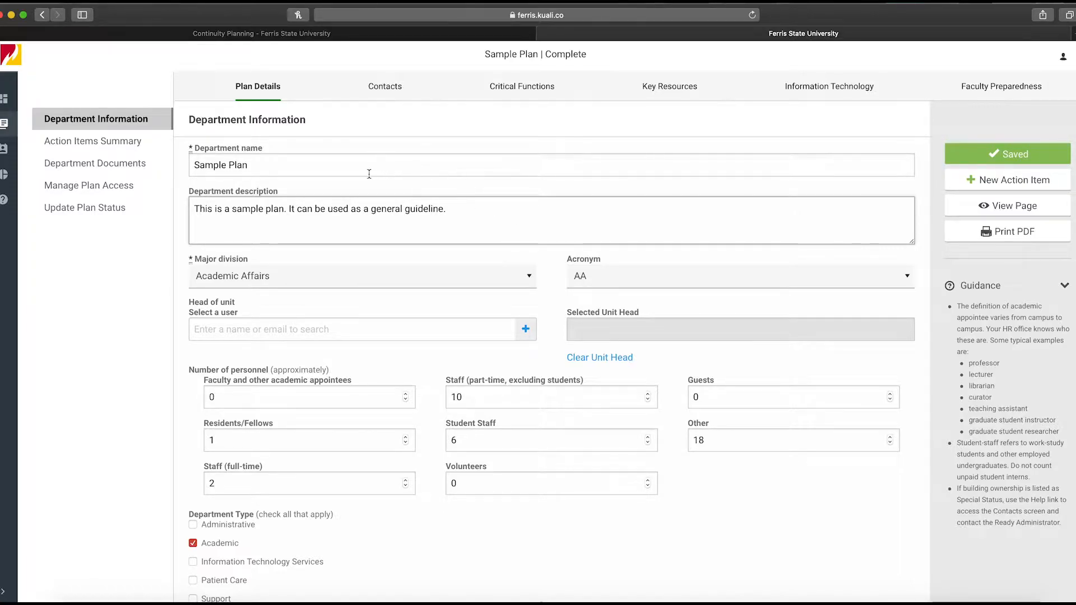
Review the sample plan's department information fields, personnel counts and department types
click(500, 218)
scroll(407, 413, down, 5)
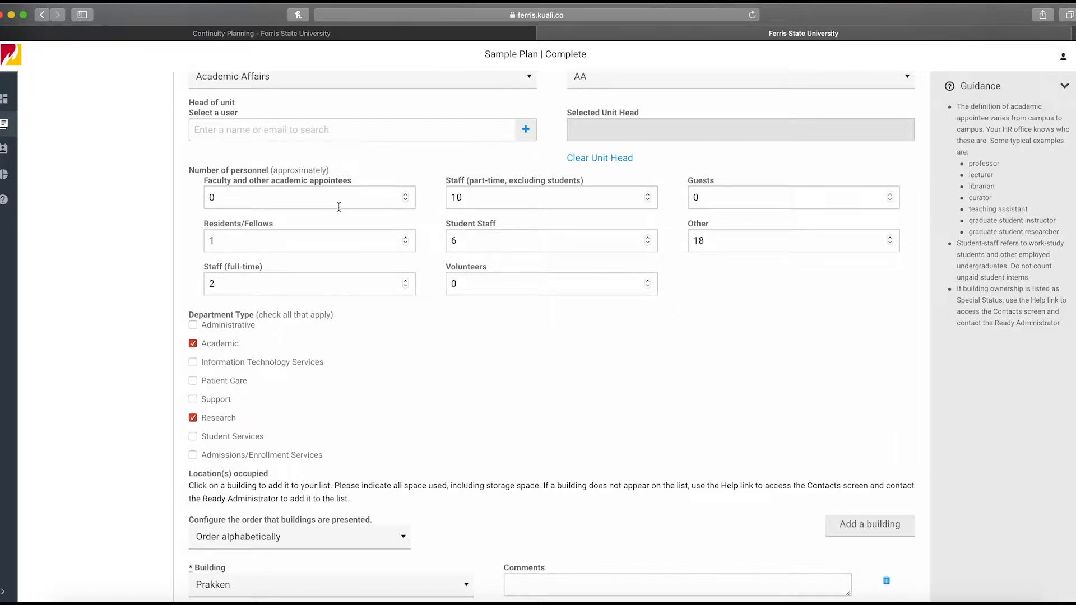
scroll(516, 398, down, 1)
scroll(512, 405, down, 5)
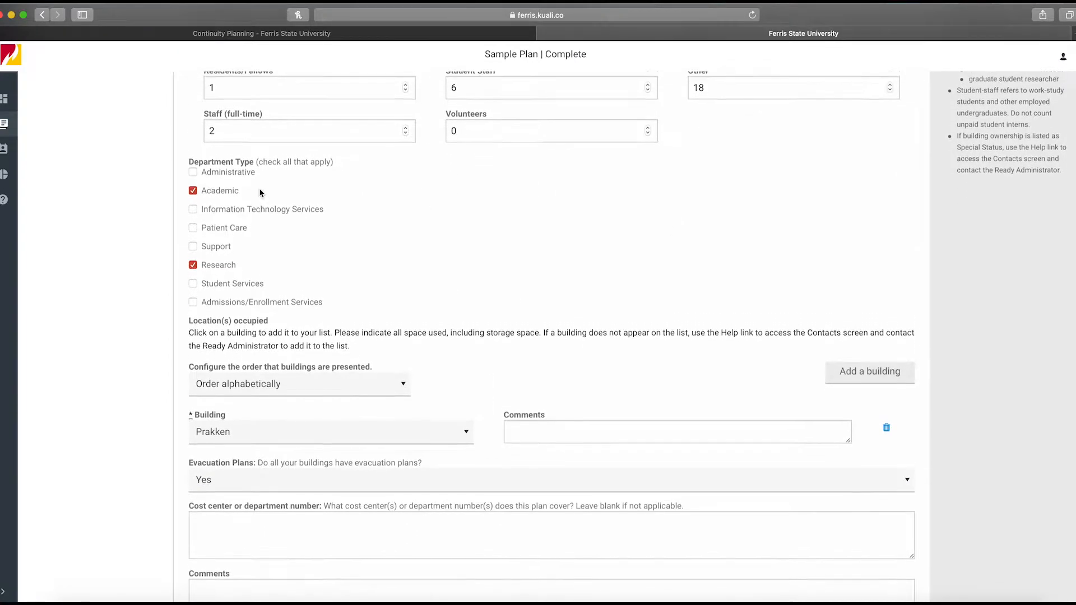
scroll(259, 193, up, 1)
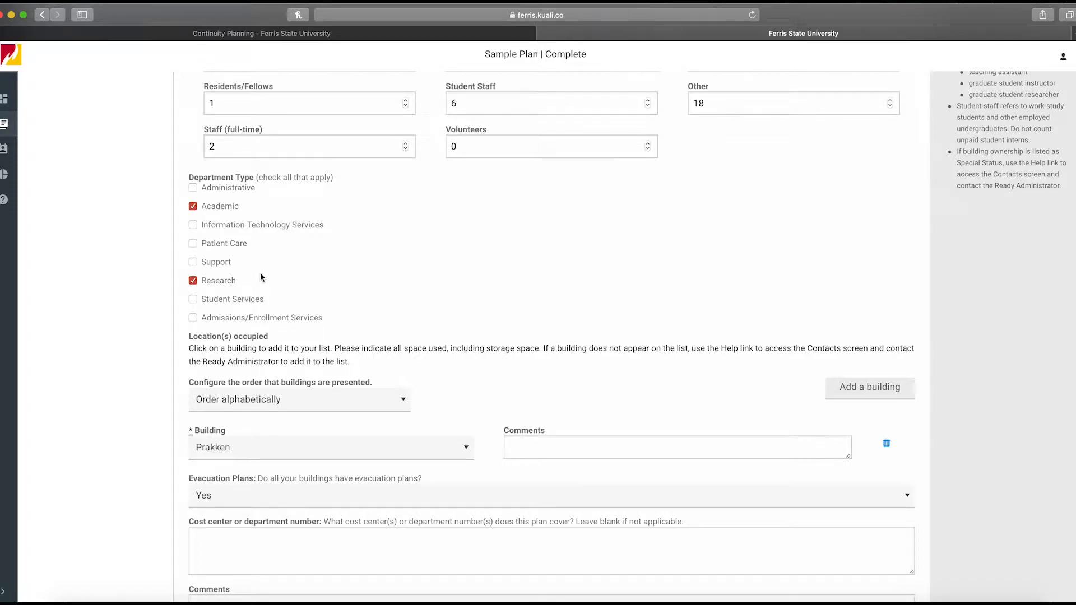
scroll(260, 277, down, 2)
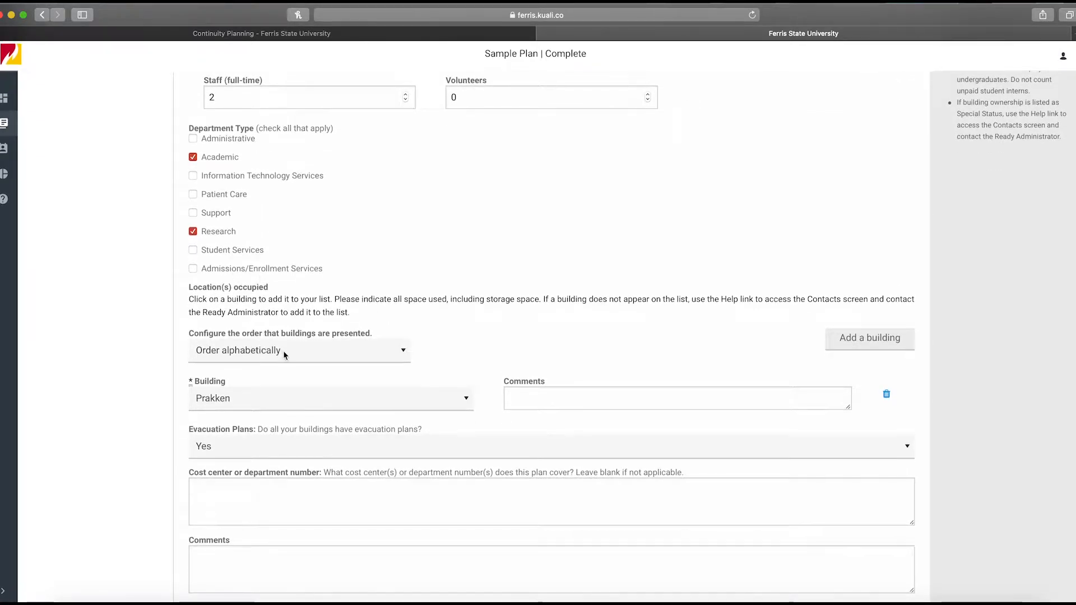
Browse the building list for the plan's occupied location without changing it
click(283, 405)
click(283, 399)
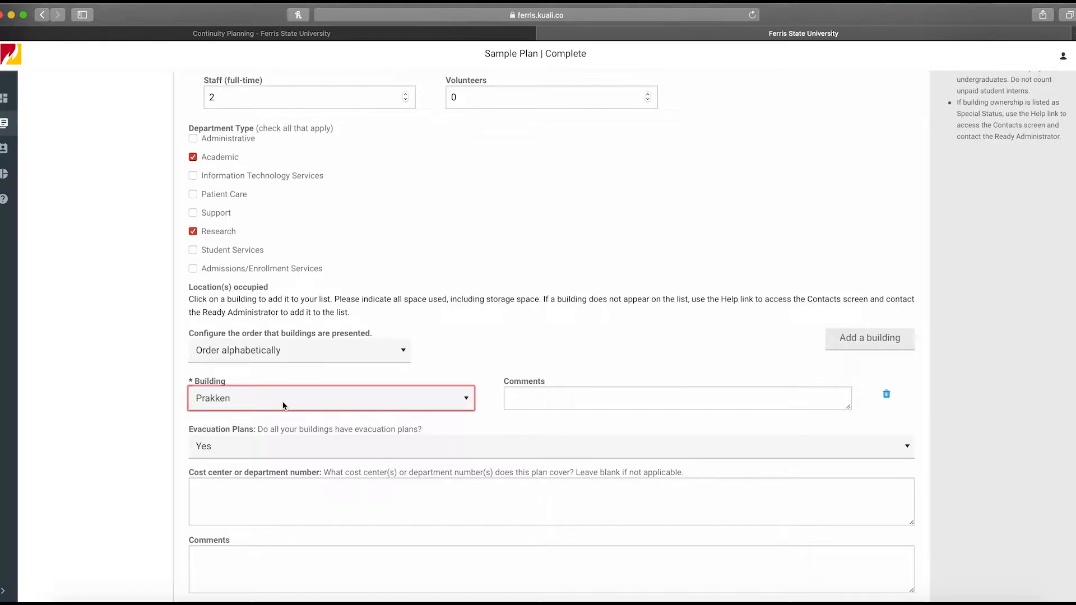
click(283, 405)
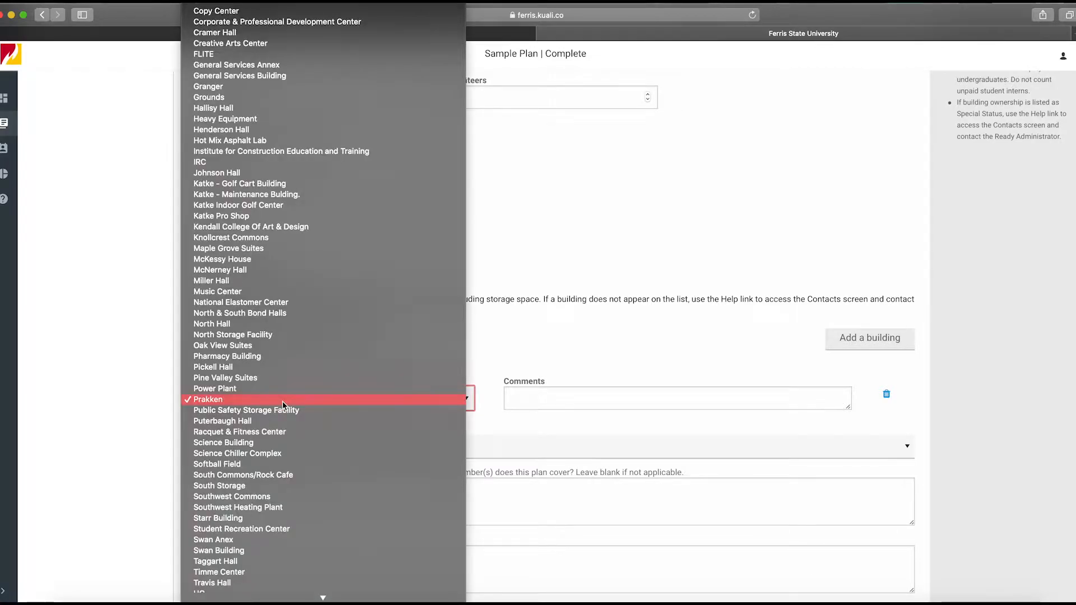
scroll(283, 404, down, 5)
scroll(284, 404, up, 10)
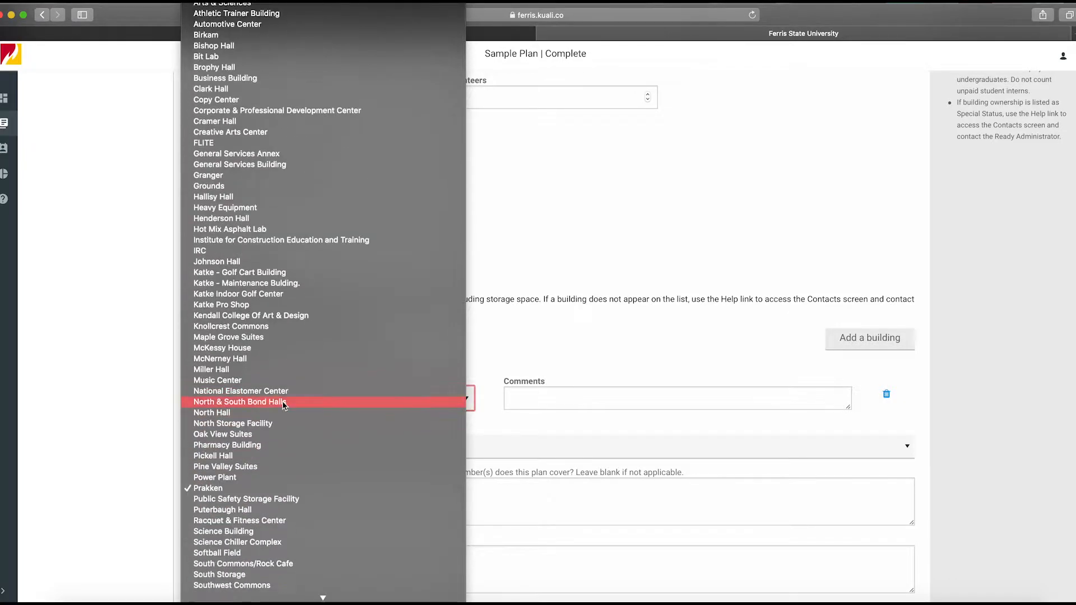
click(298, 493)
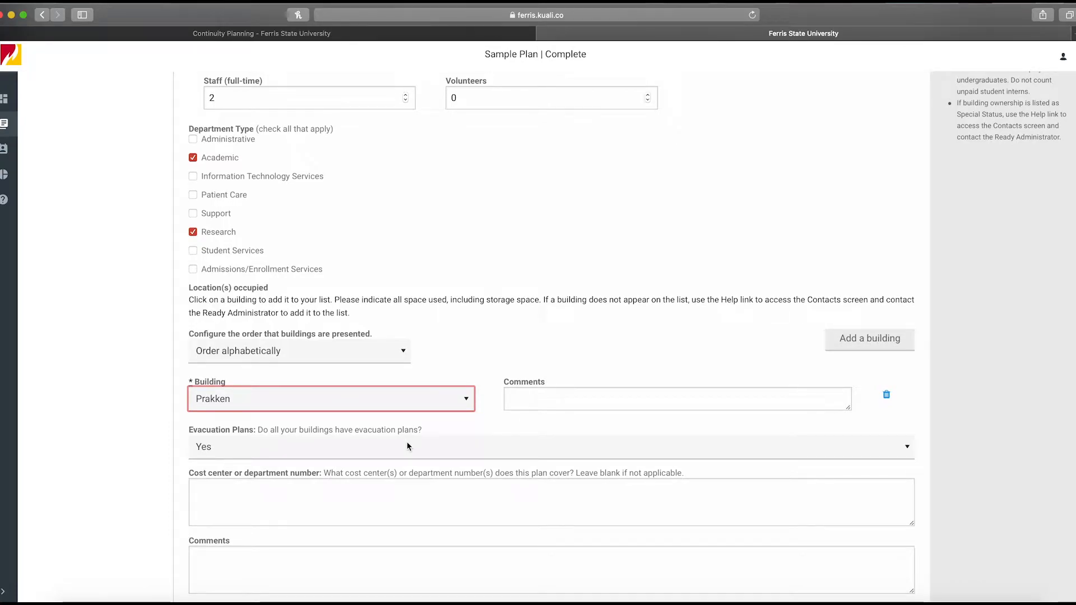
Add a second building row, browse its building list, then delete the row
click(898, 340)
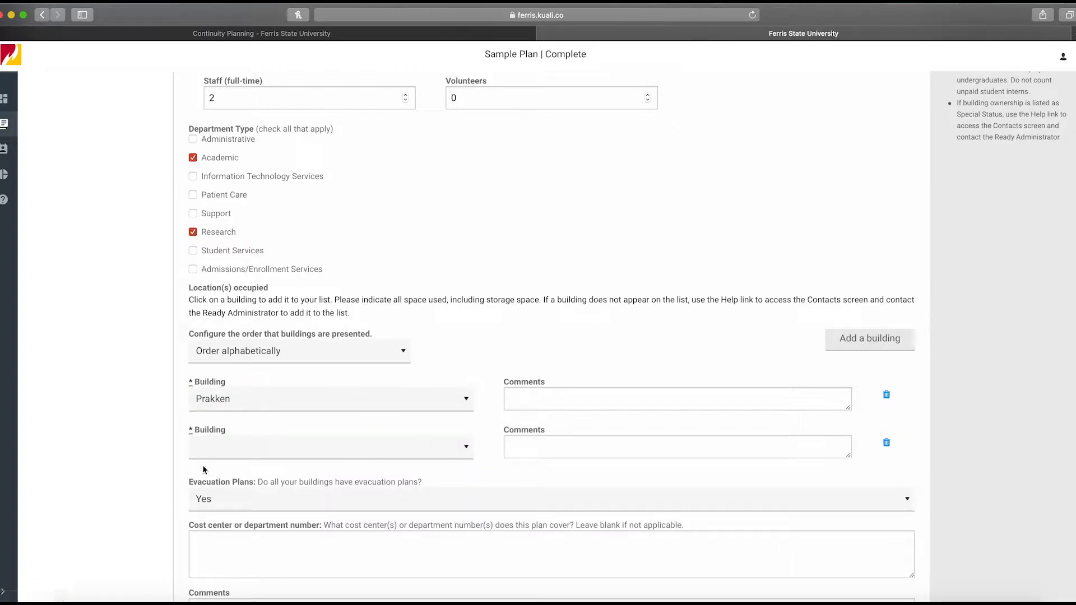
click(207, 448)
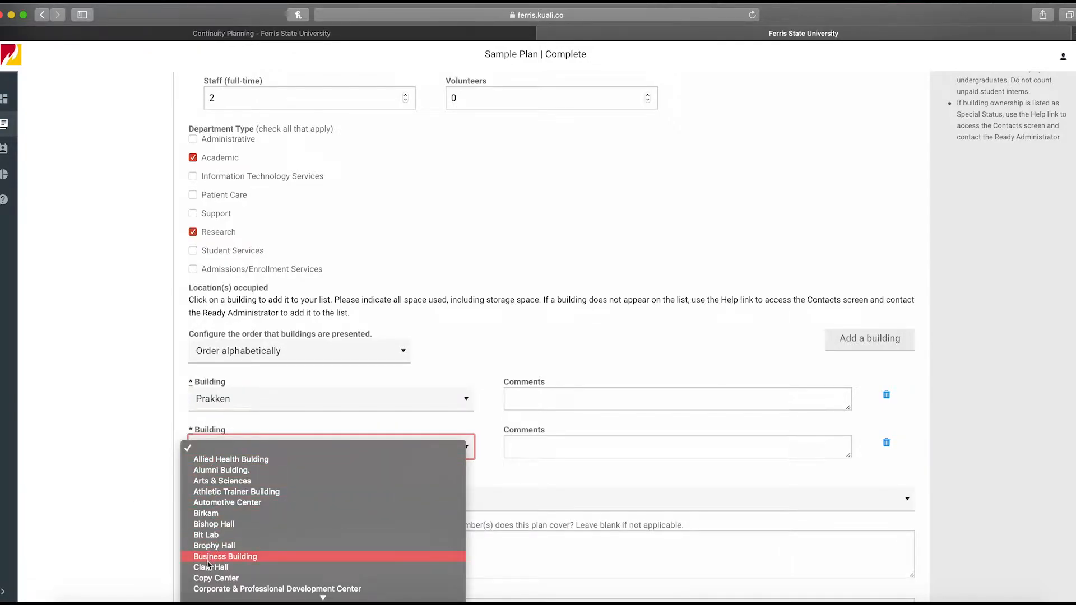
scroll(208, 560, down, 5)
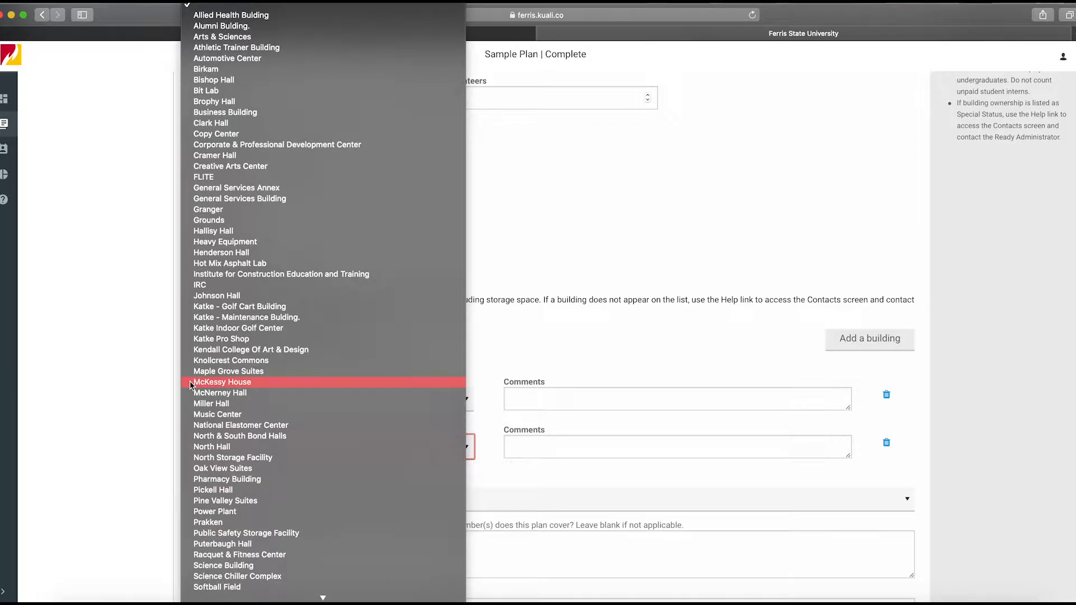
click(670, 354)
click(888, 443)
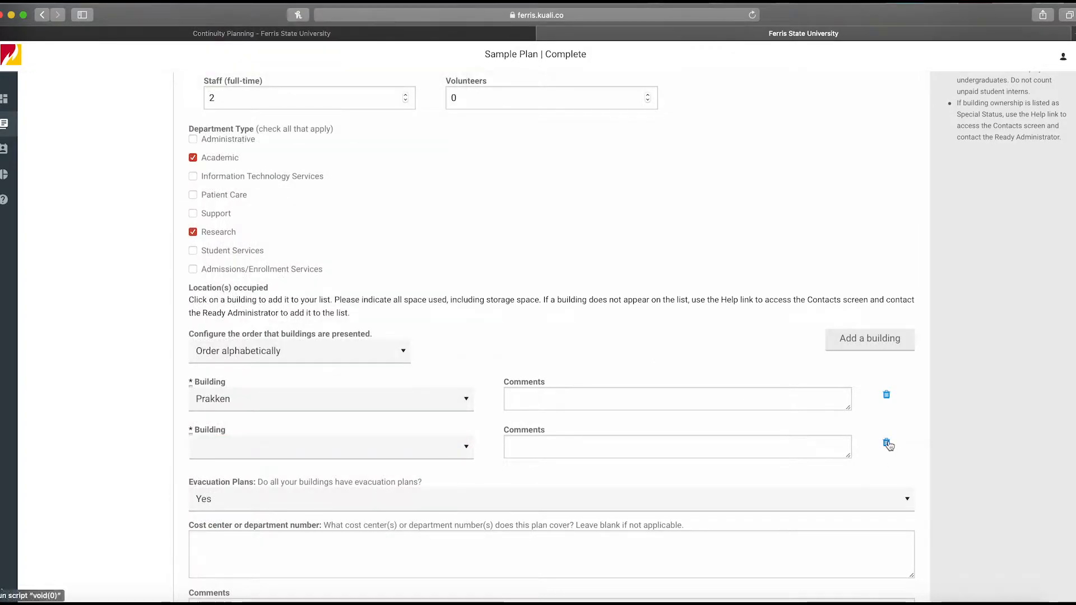
Review the evacuation plan answer options and the location comments field
click(533, 392)
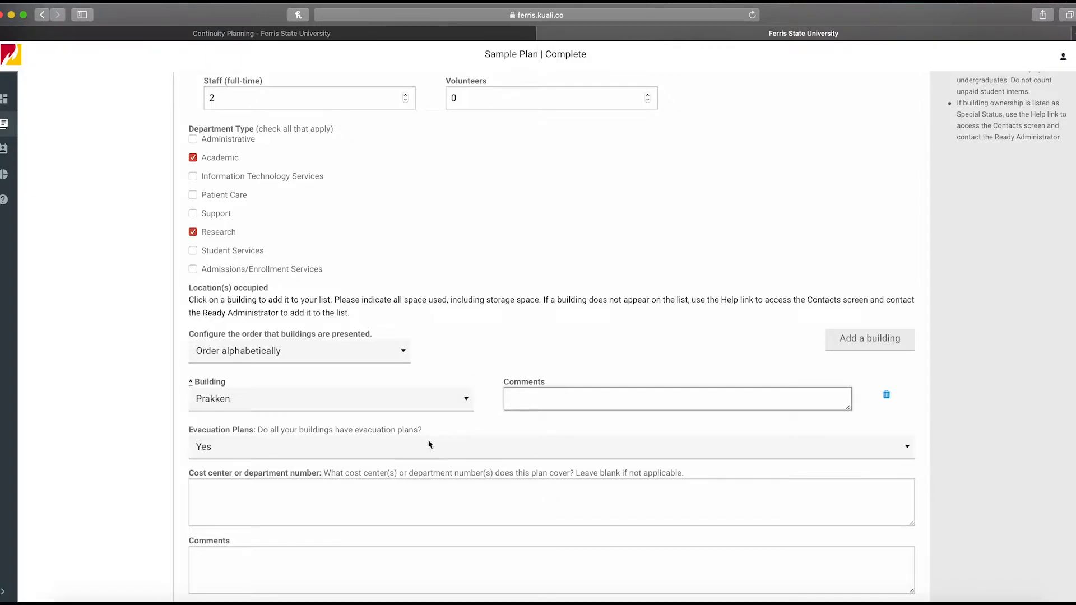
click(208, 448)
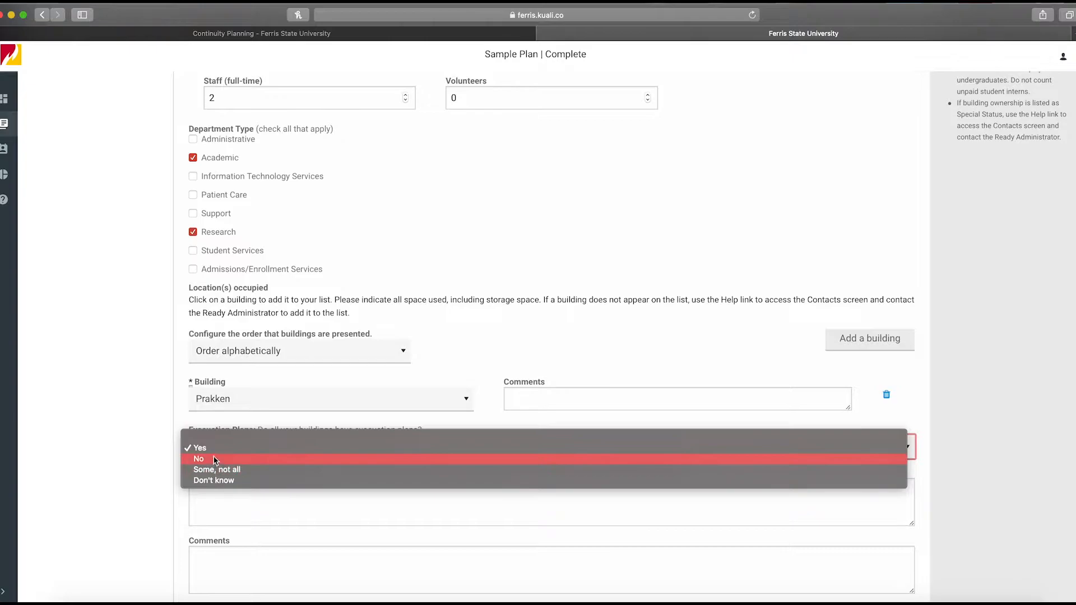
click(216, 449)
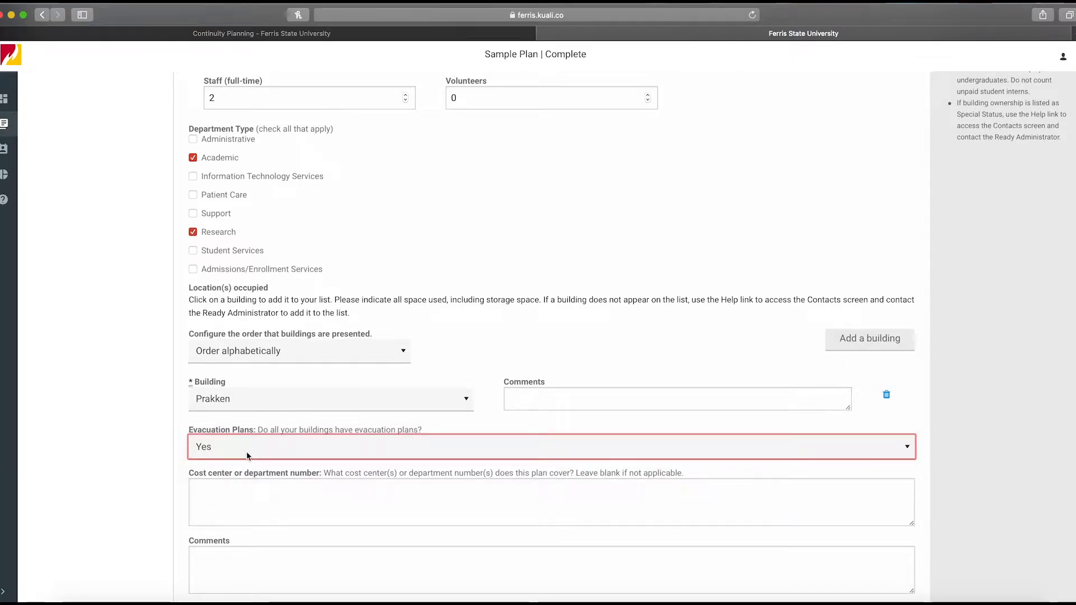
scroll(247, 456, up, 2)
scroll(264, 560, down, 2)
click(230, 564)
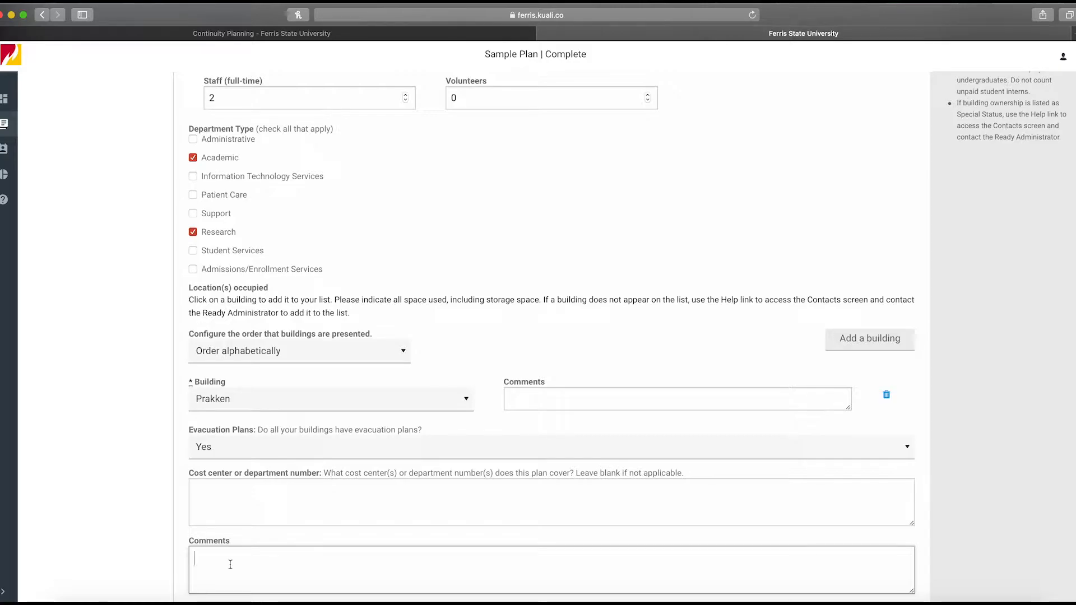
Save the sample plan's department information
scroll(231, 566, up, 7)
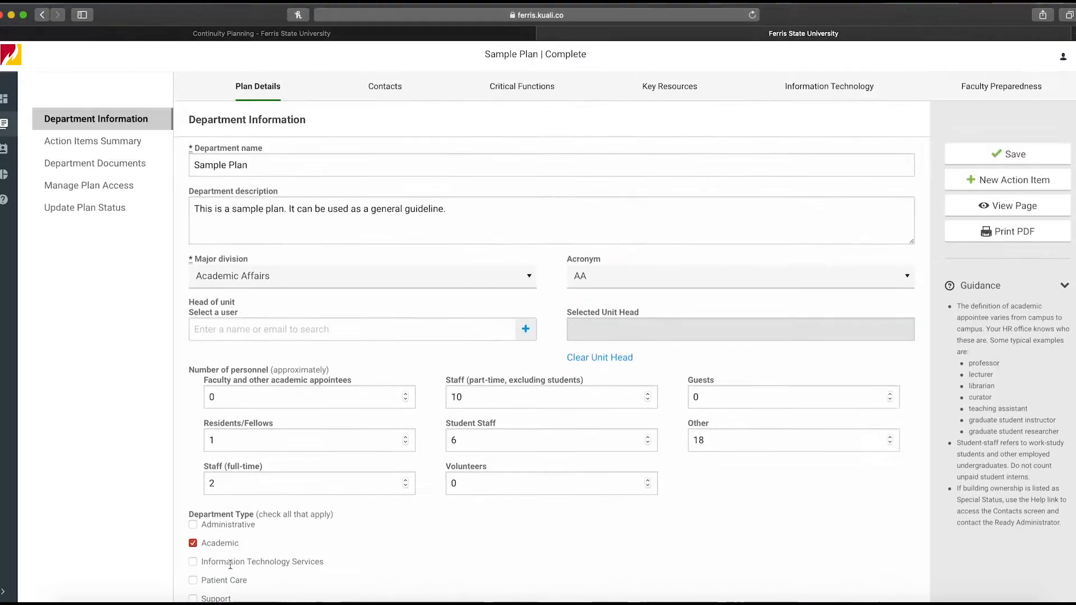
click(1046, 152)
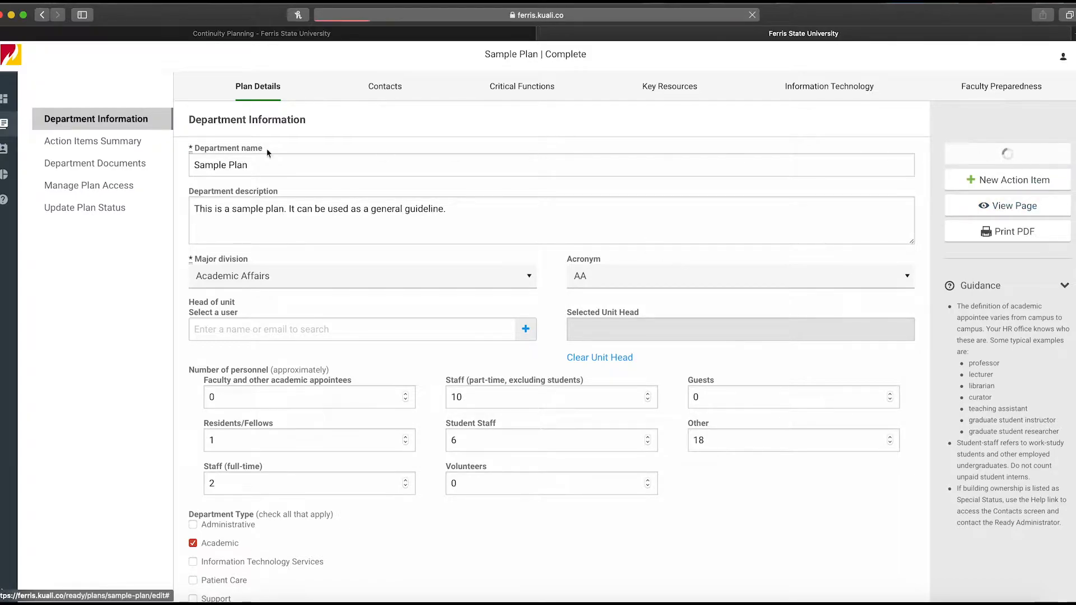
Open the Action Items Summary and review the listed action items
click(72, 143)
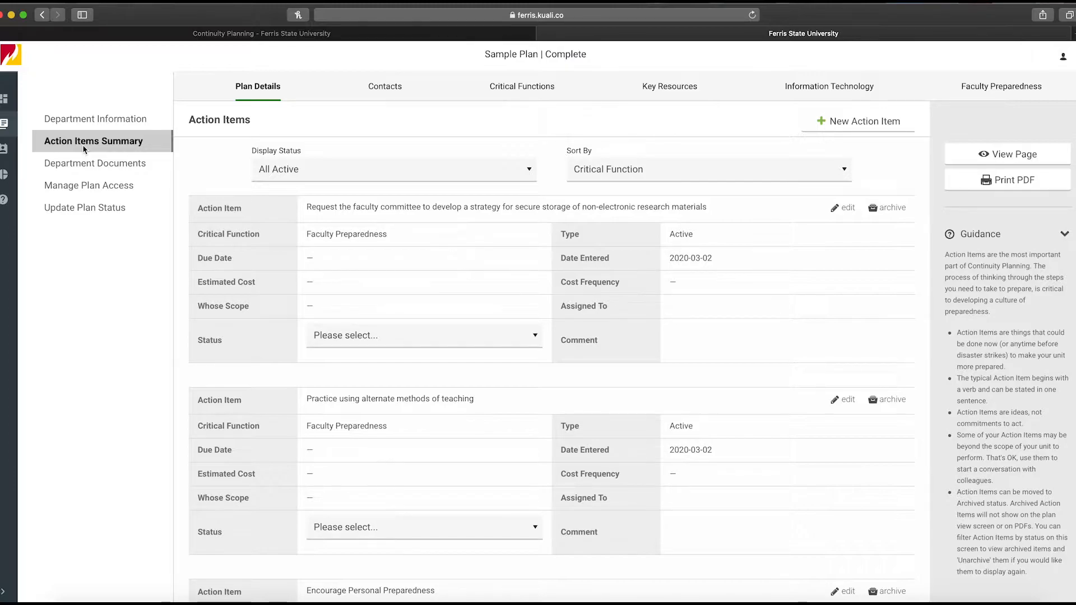
scroll(278, 217, down, 5)
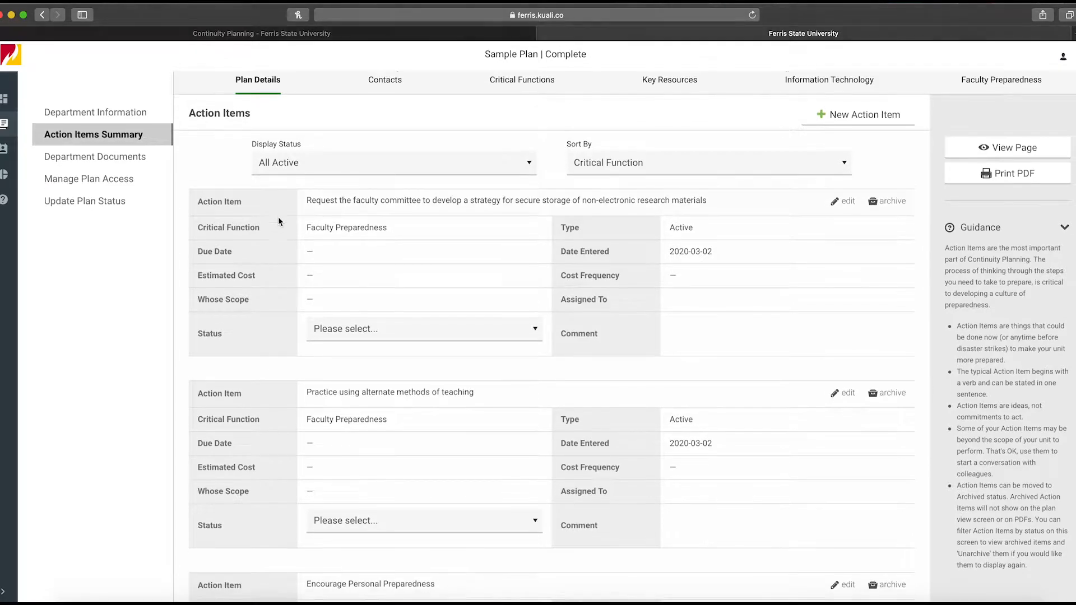
scroll(278, 217, up, 5)
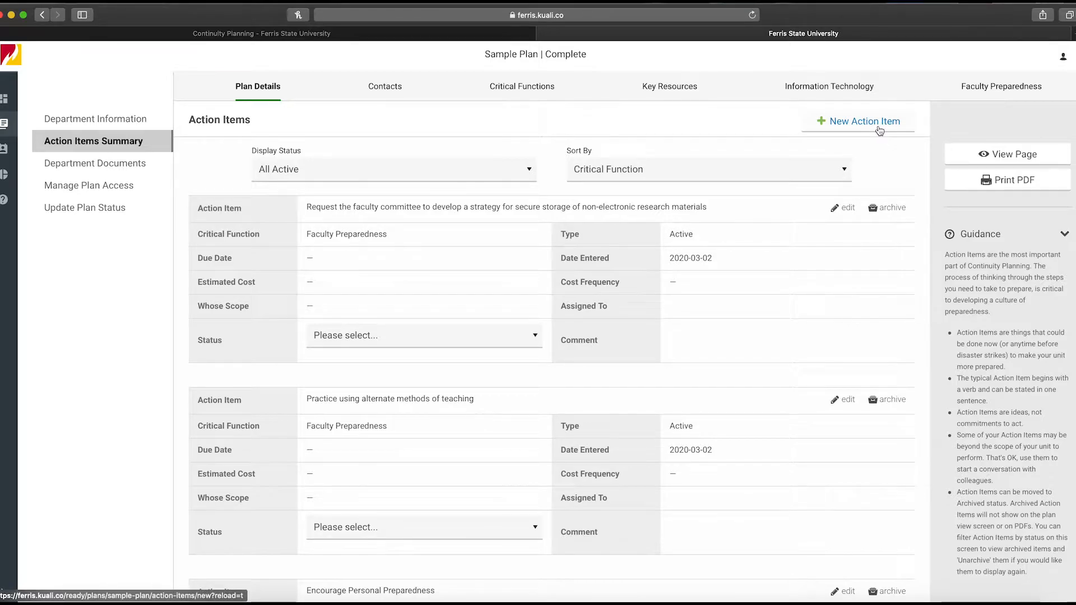
Open a new action item form, explore its critical function, cost, scope and status options, then cancel it
click(880, 130)
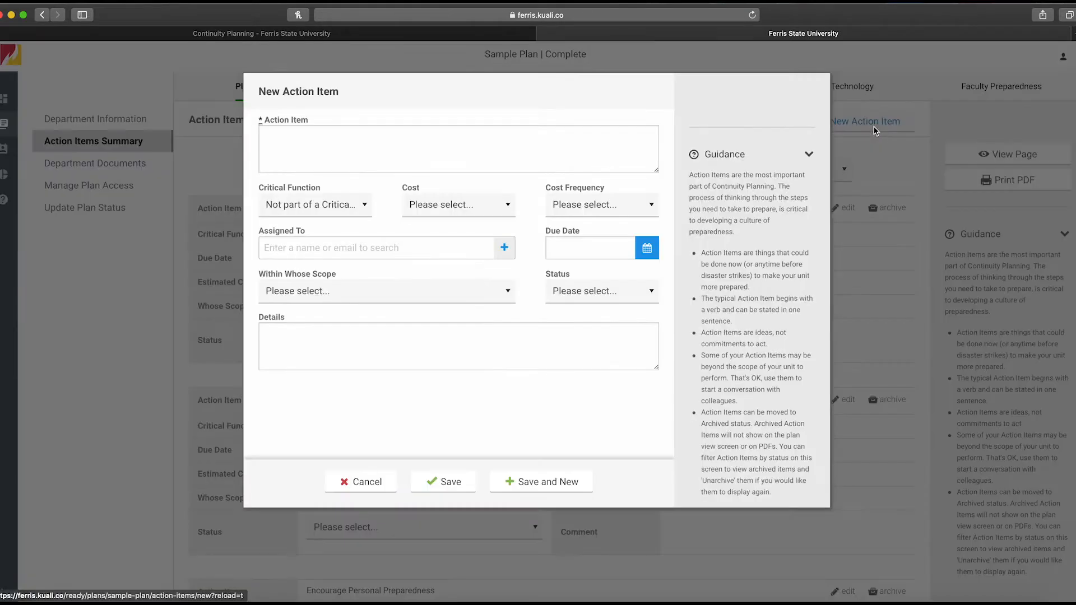
click(464, 143)
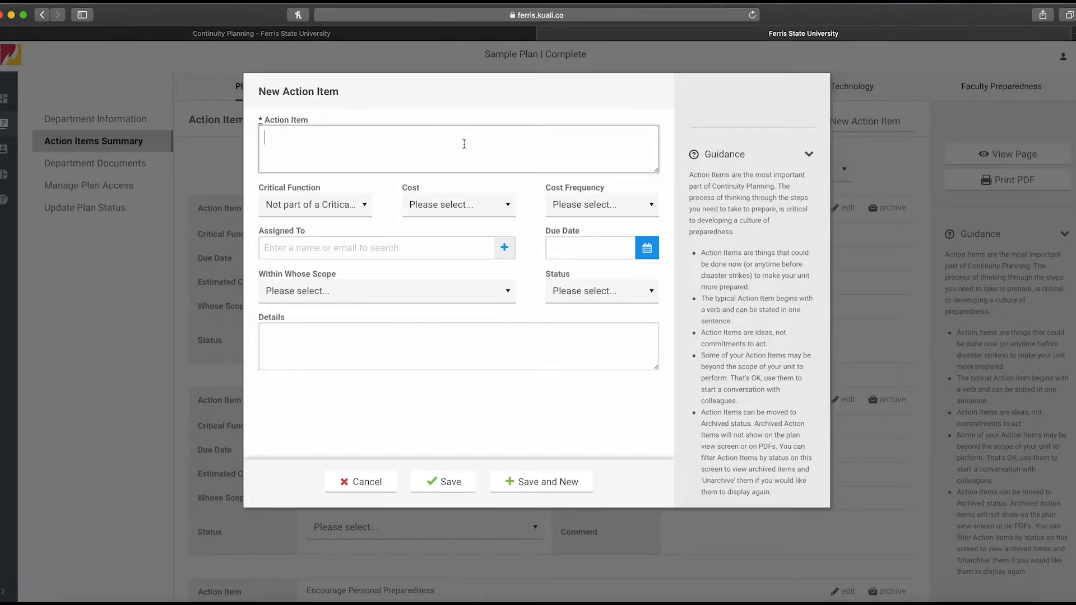
click(328, 216)
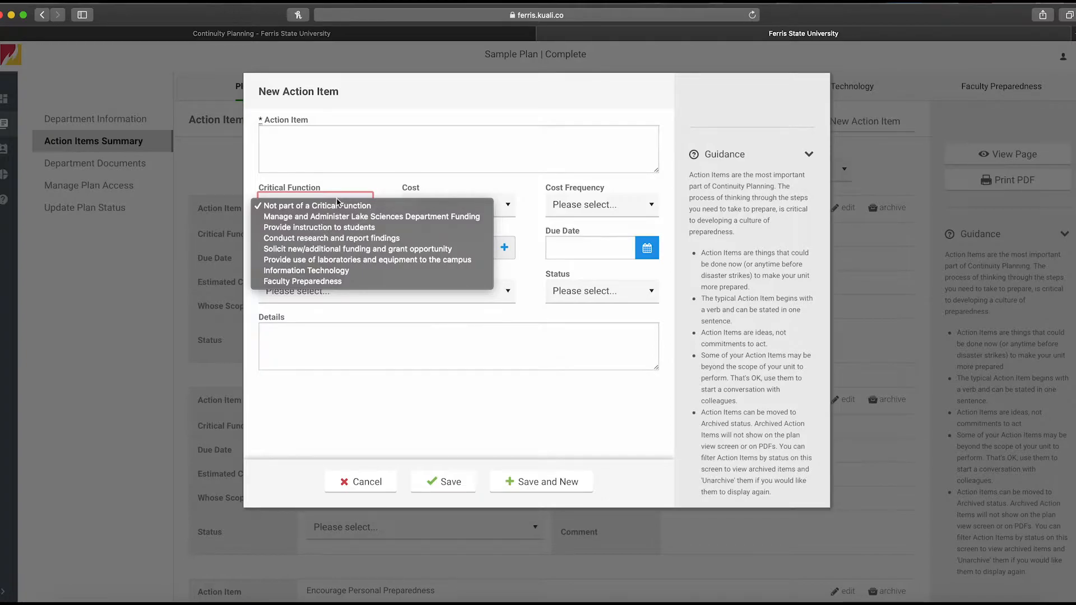
click(362, 183)
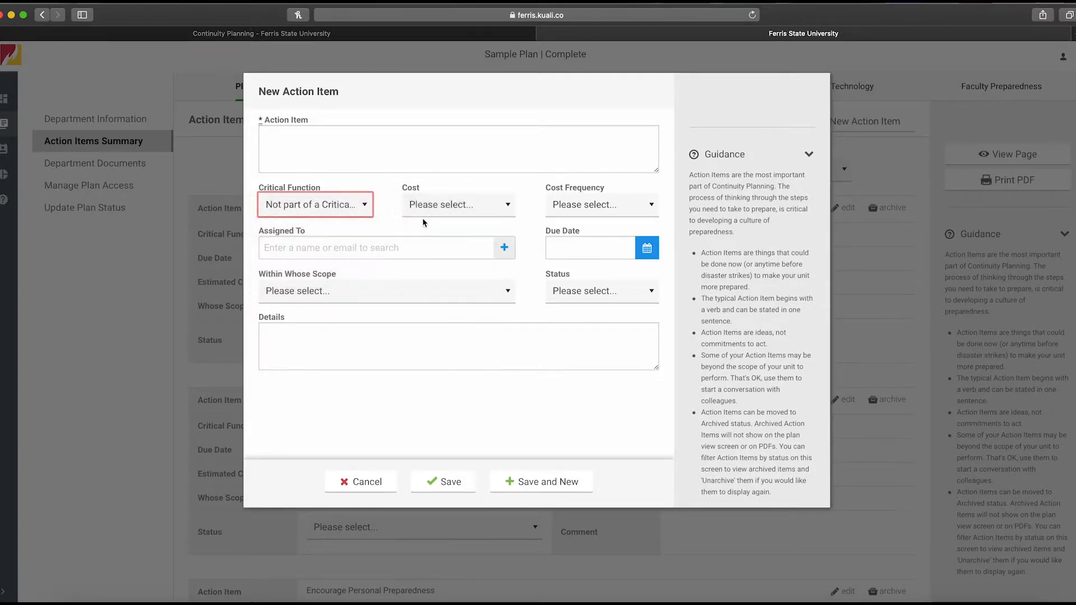
click(472, 207)
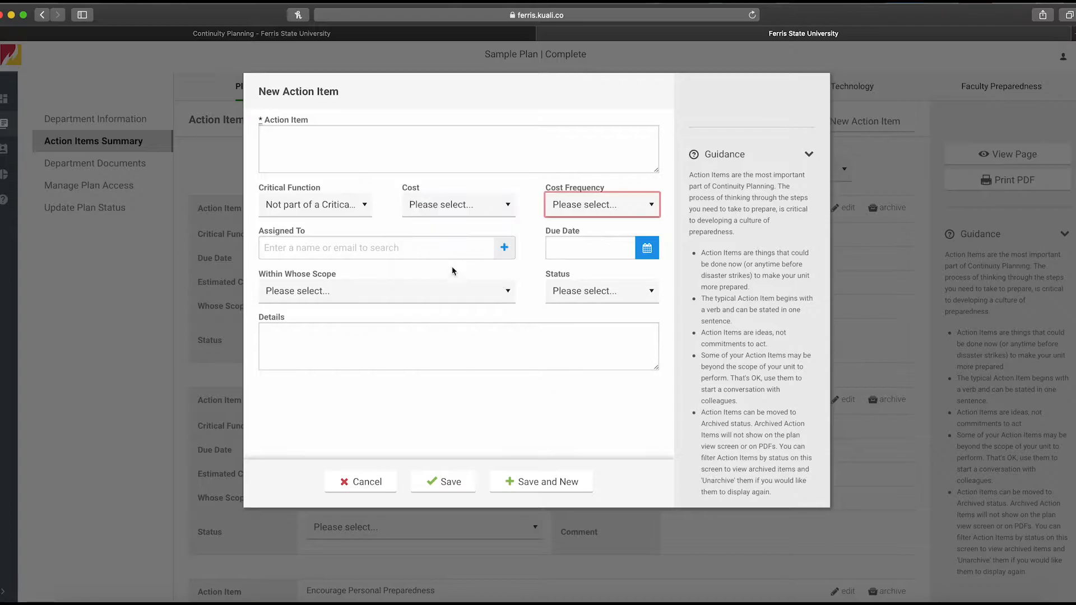
click(452, 250)
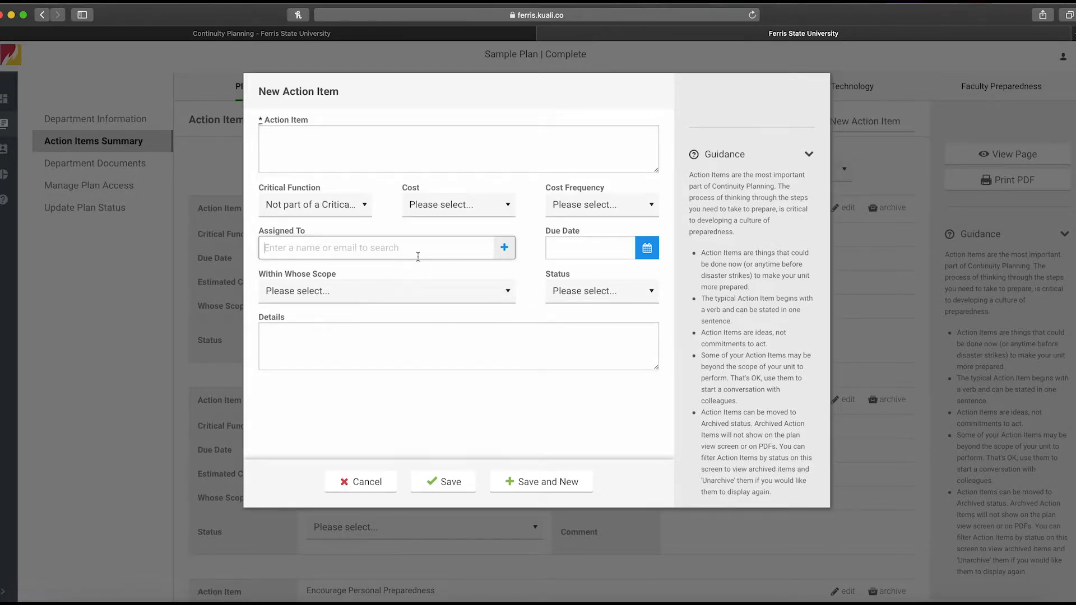
click(492, 293)
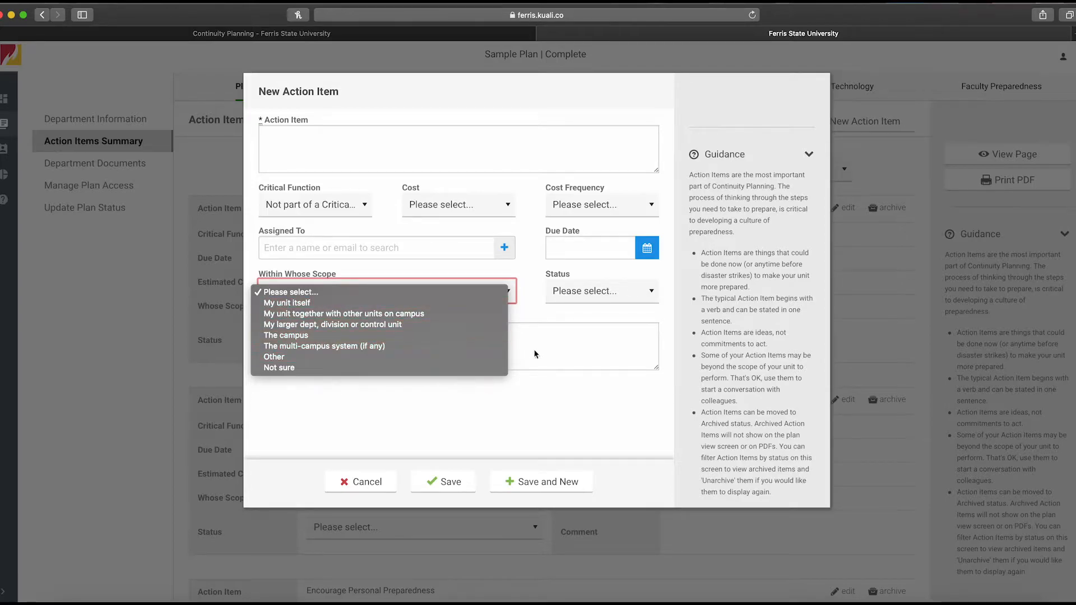
click(562, 350)
click(604, 303)
click(531, 284)
click(584, 290)
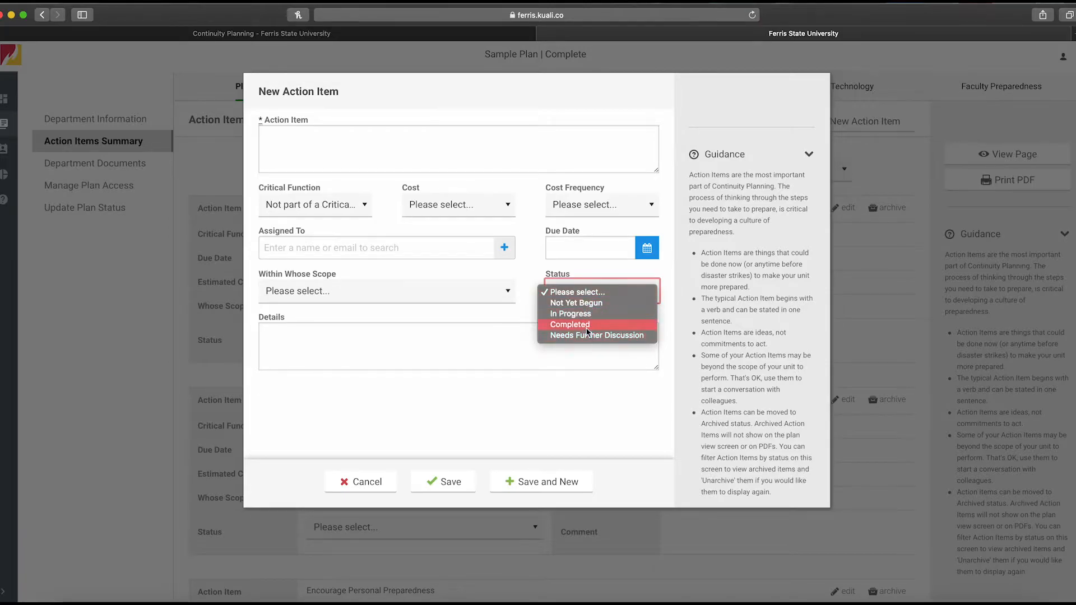
click(526, 307)
click(443, 326)
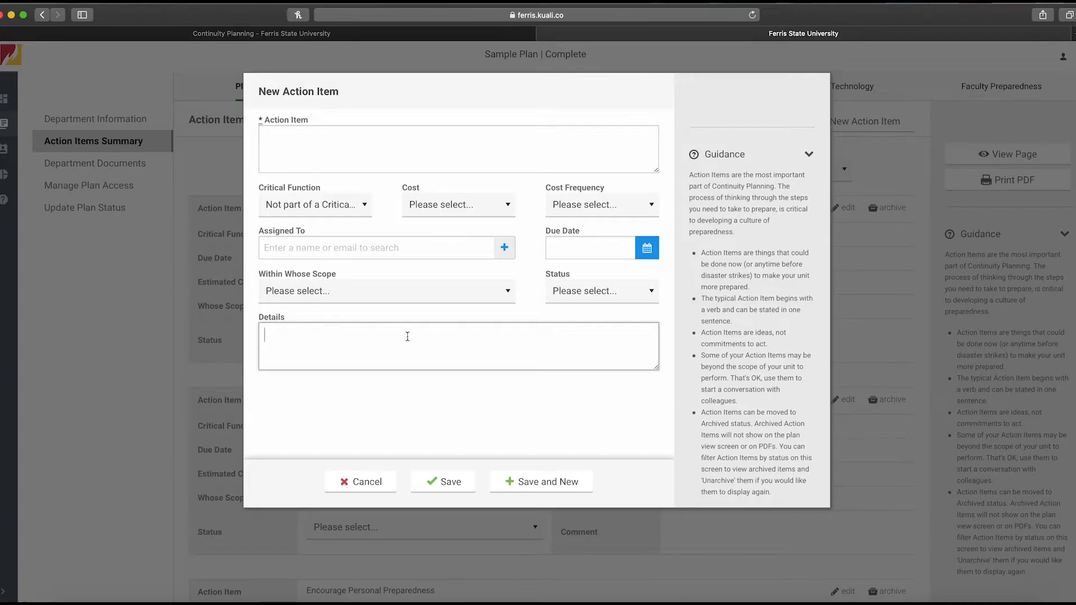
click(359, 481)
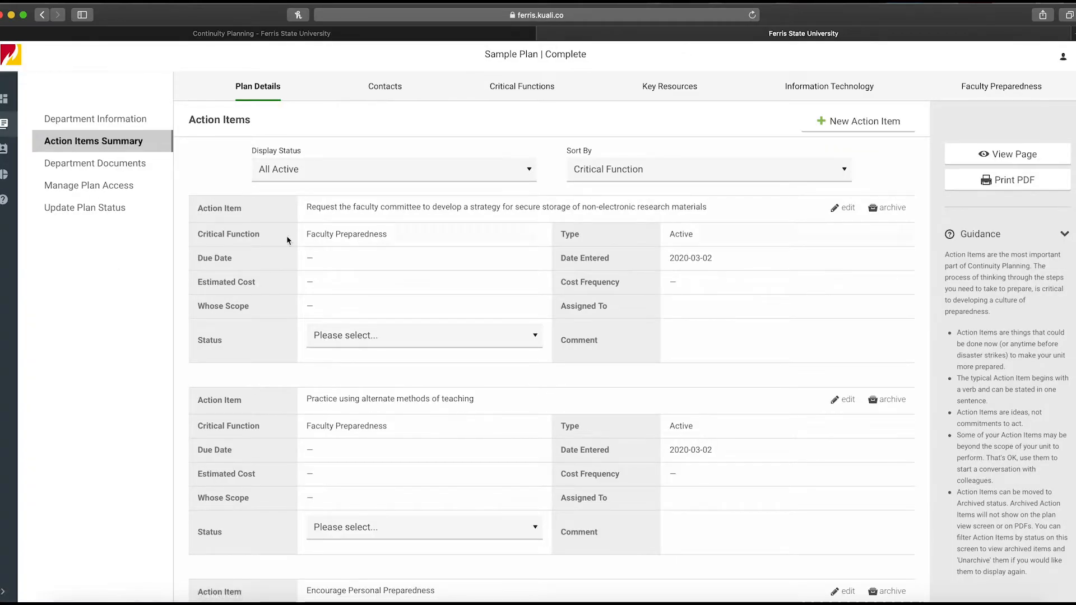
Open the Department Documents section to view the plan's uploaded documents
scroll(187, 271, down, 3)
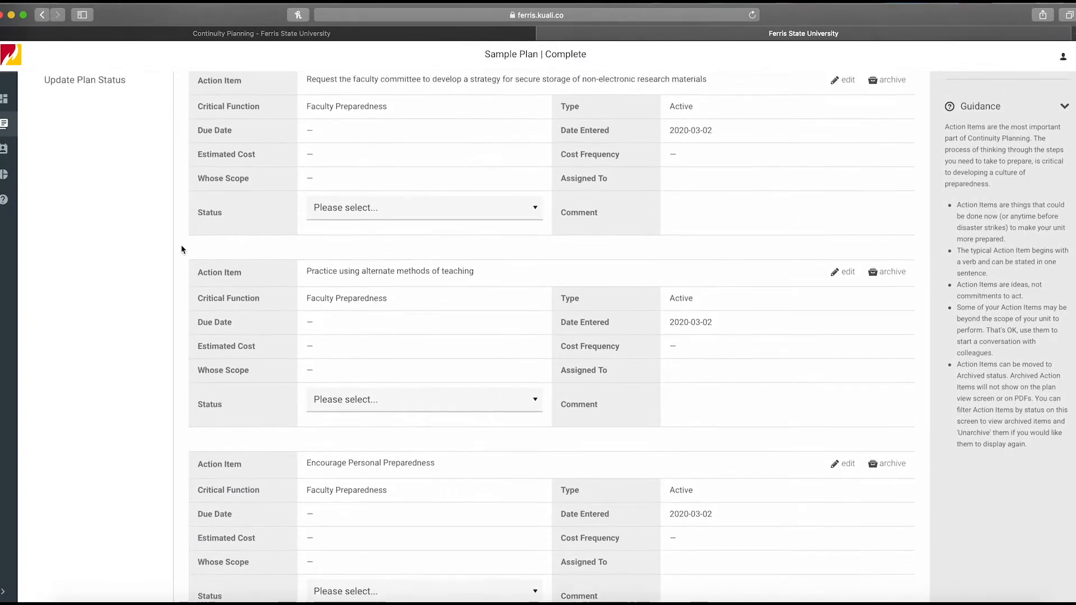
scroll(165, 215, up, 3)
click(111, 160)
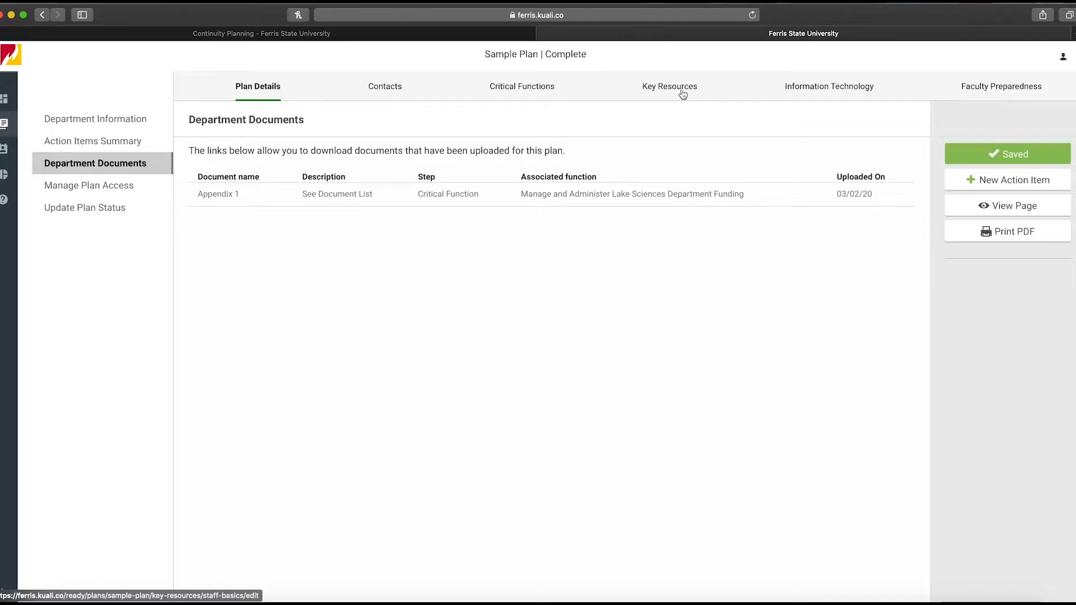
Open Manage Plan Access and review the available access roles for adding users
click(129, 188)
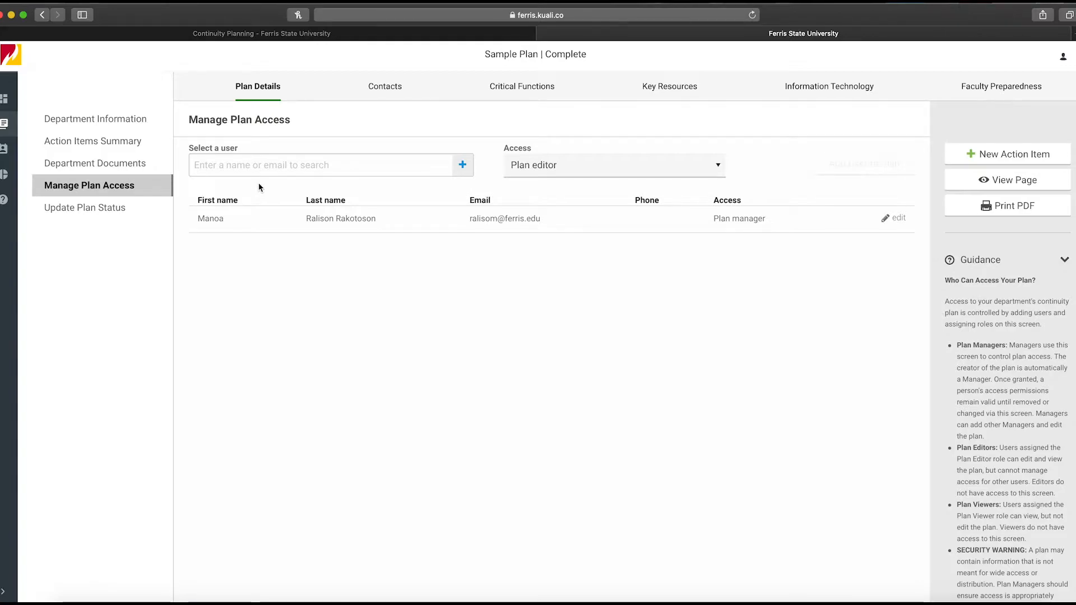
scroll(258, 183, down, 1)
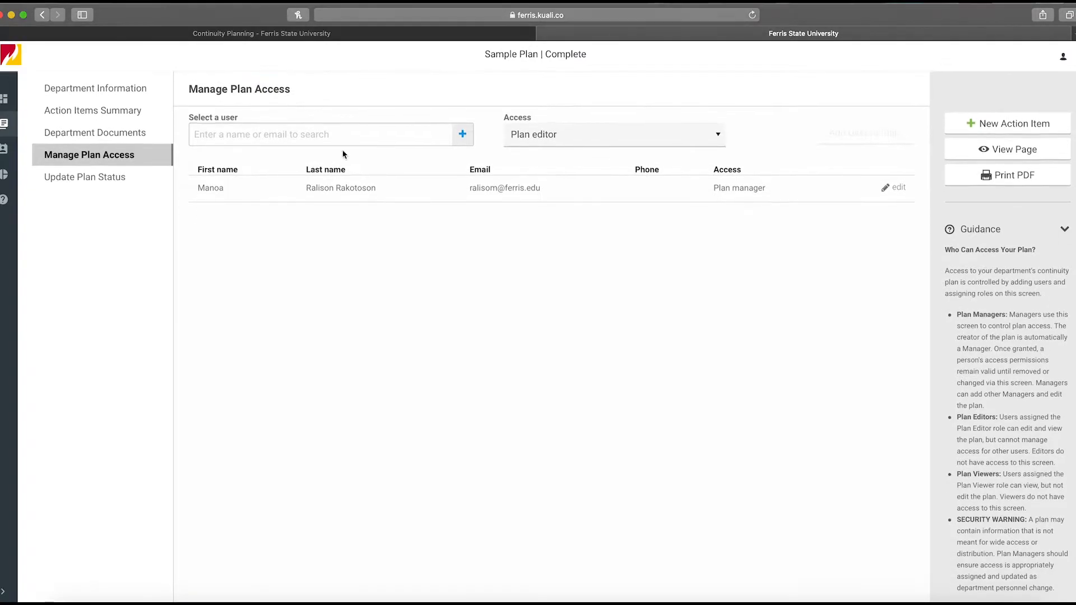
click(543, 147)
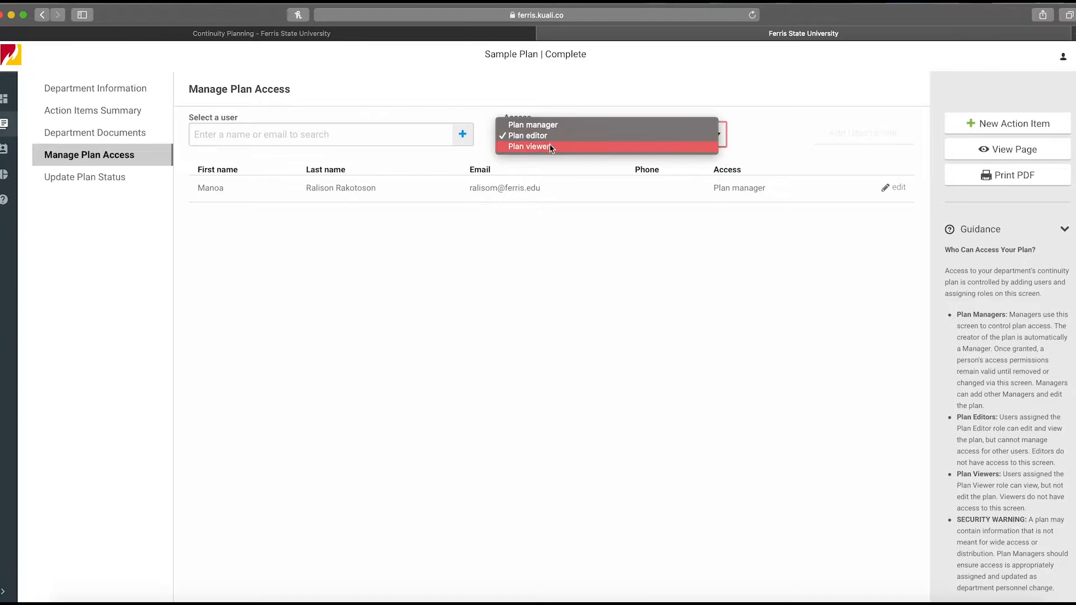
click(771, 147)
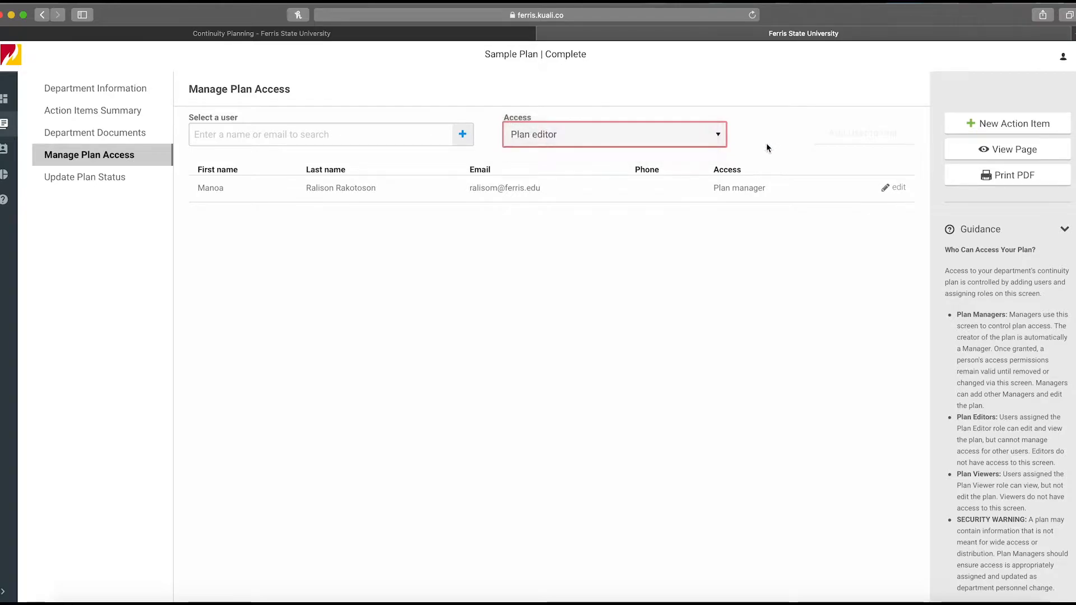
click(567, 138)
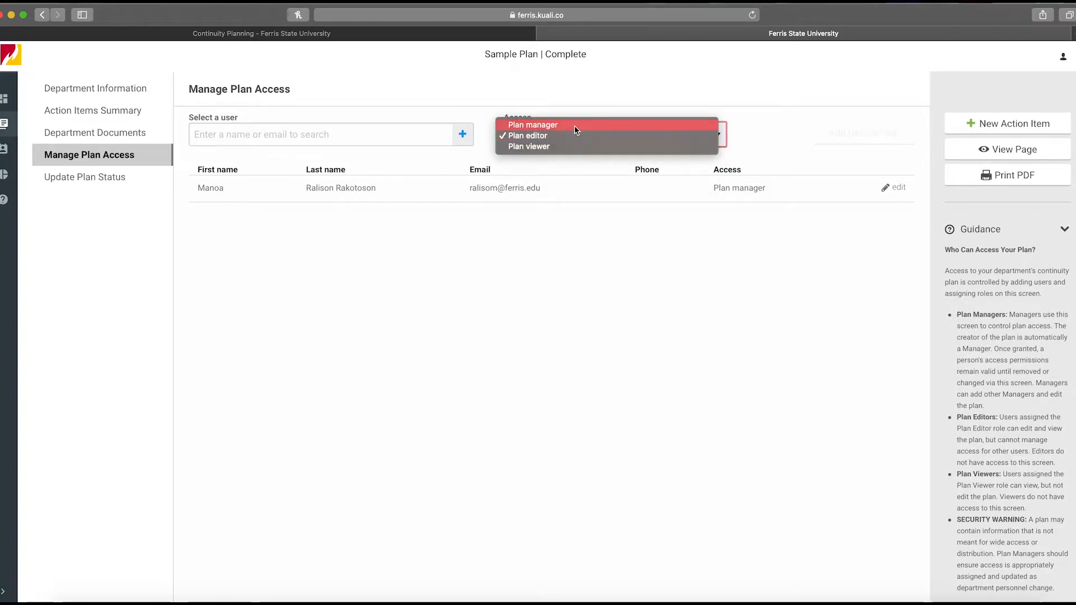
click(780, 147)
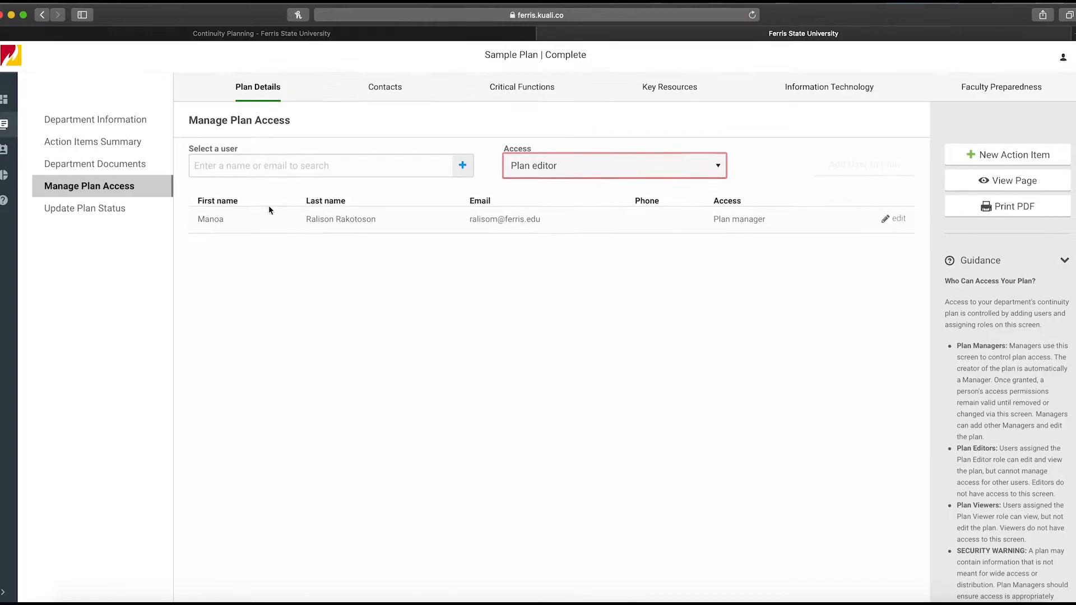
Open Update Plan Status and explore a new status update form's name, role, status and comment fields, then cancel it
click(124, 210)
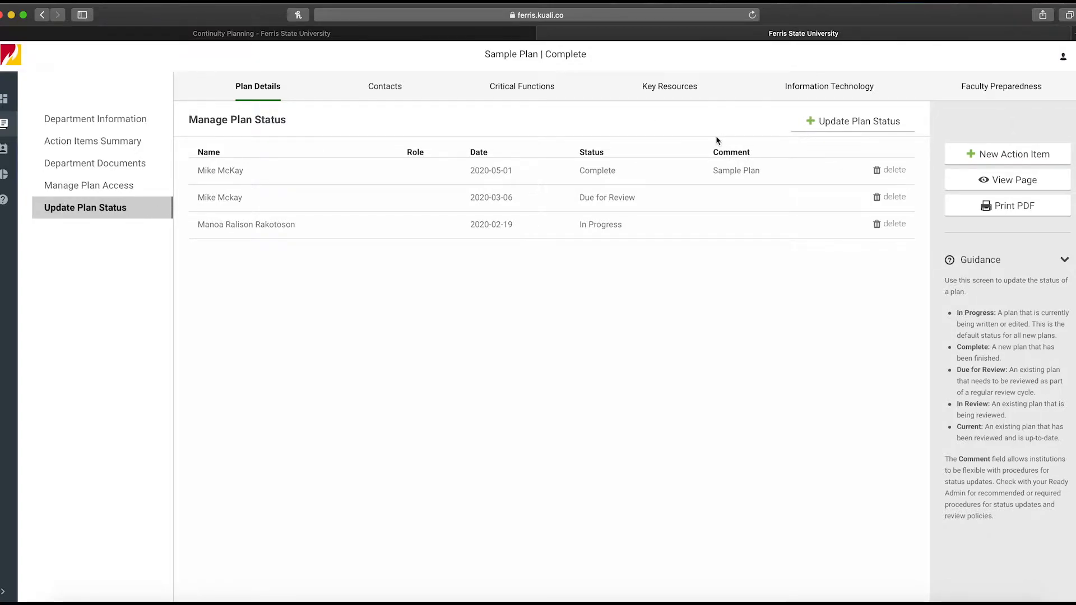
click(906, 132)
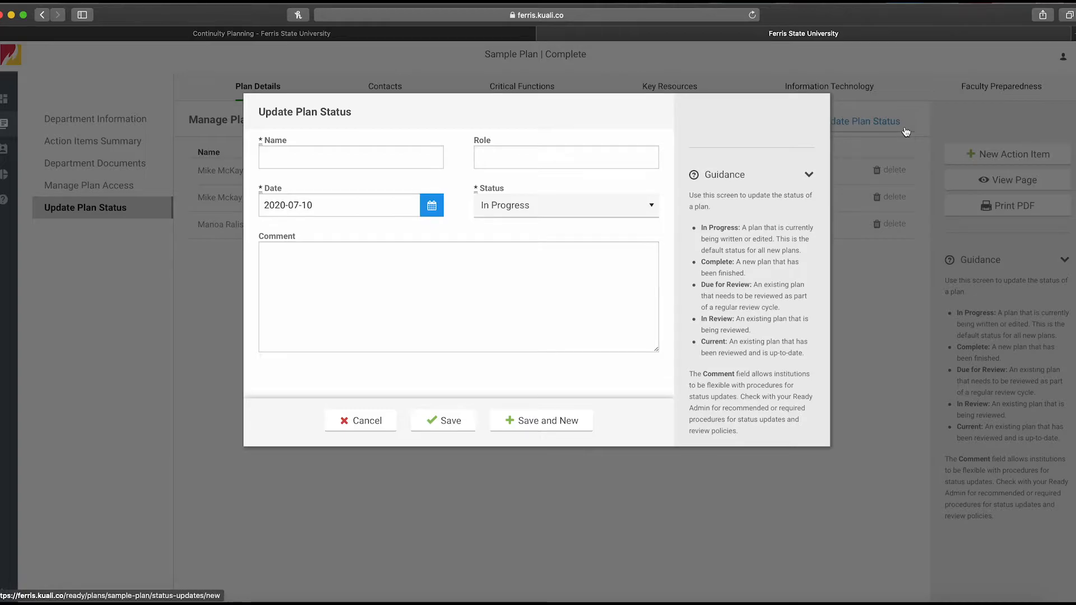
click(322, 159)
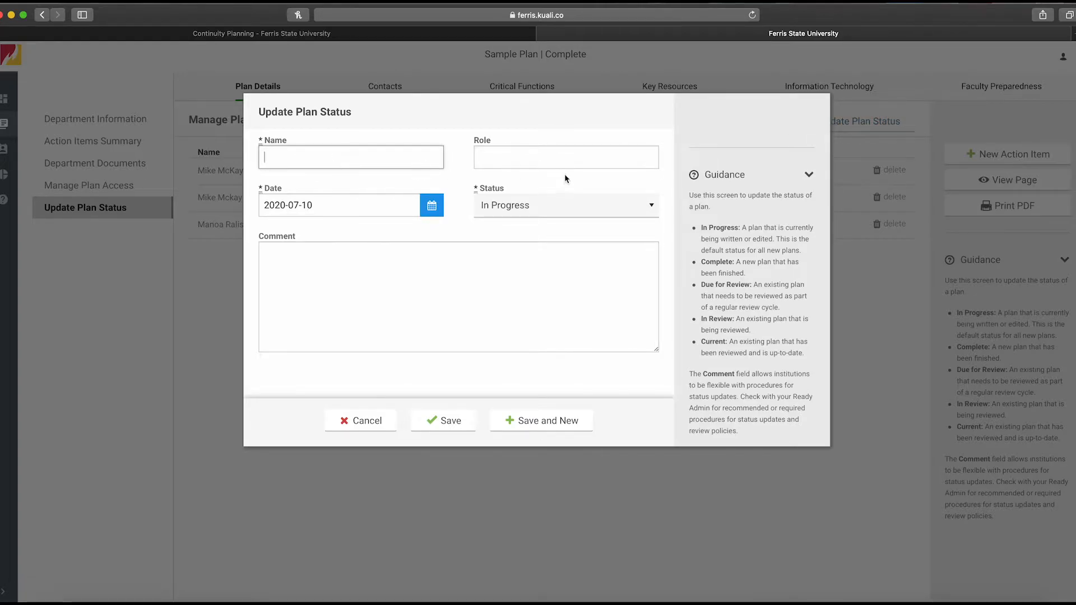
click(572, 159)
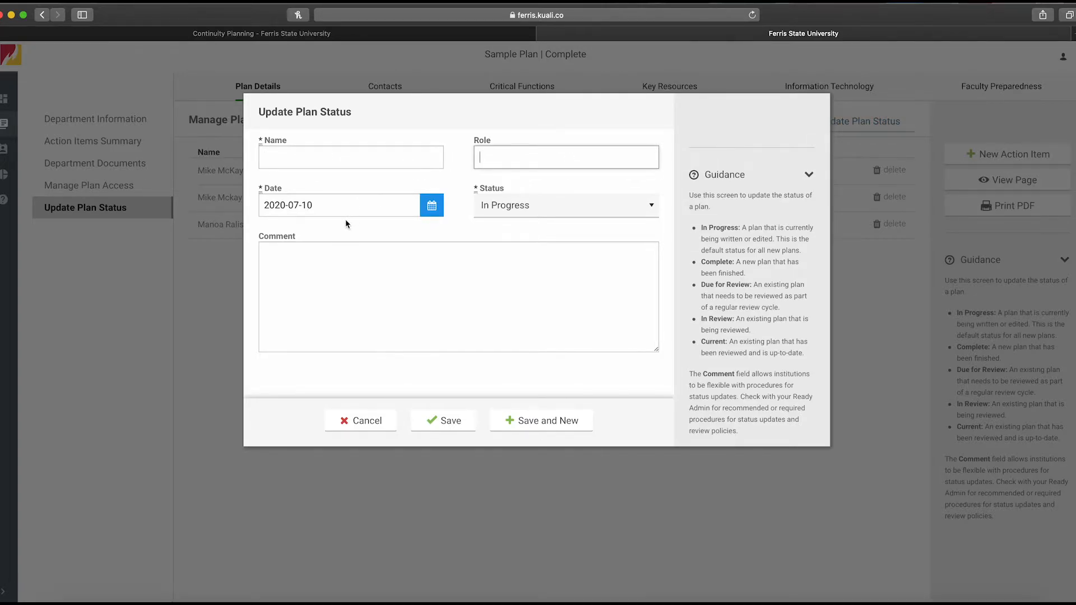
click(546, 213)
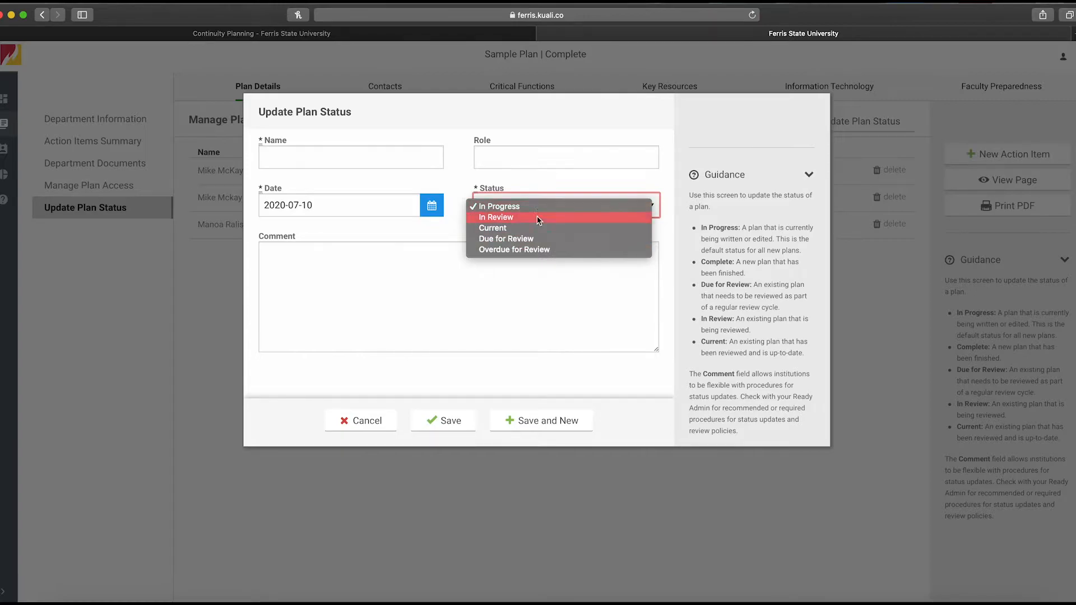
click(451, 233)
click(409, 266)
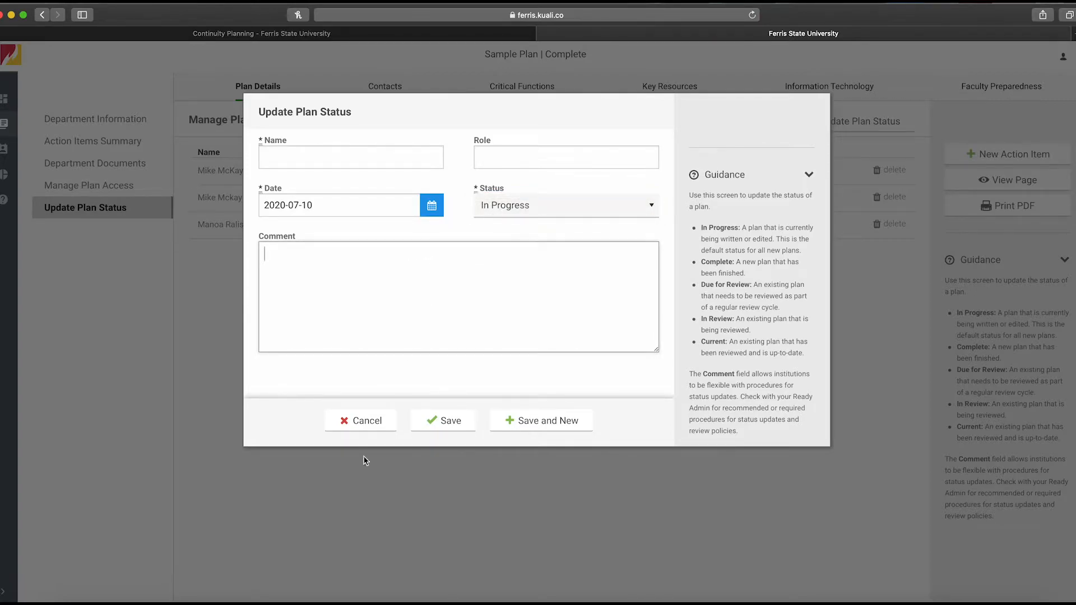
click(329, 527)
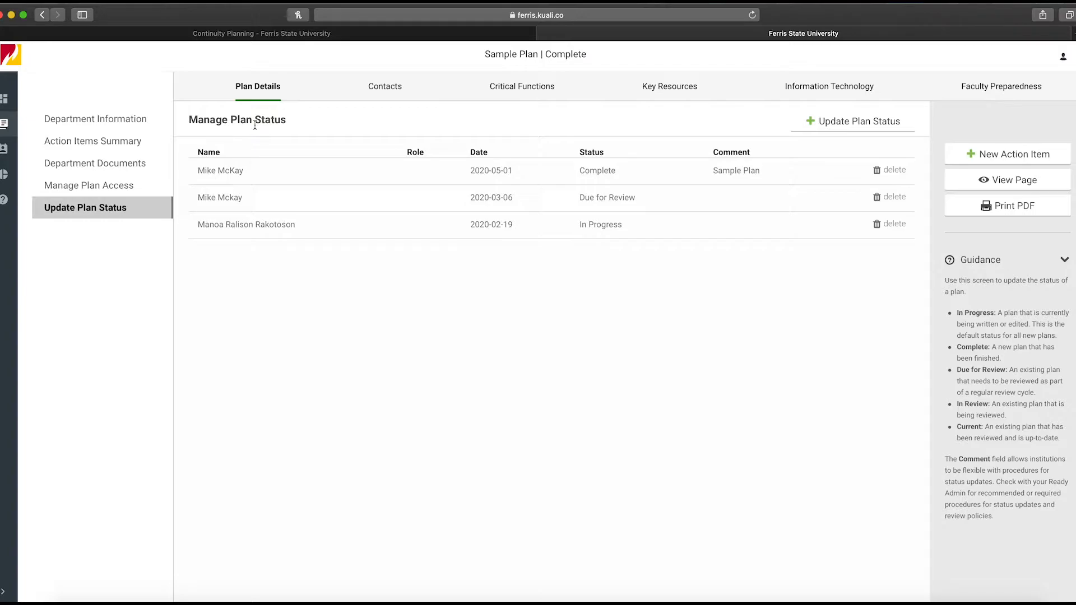
Open the Contacts tab and explore a new department contact form's fields, then cancel it
click(390, 89)
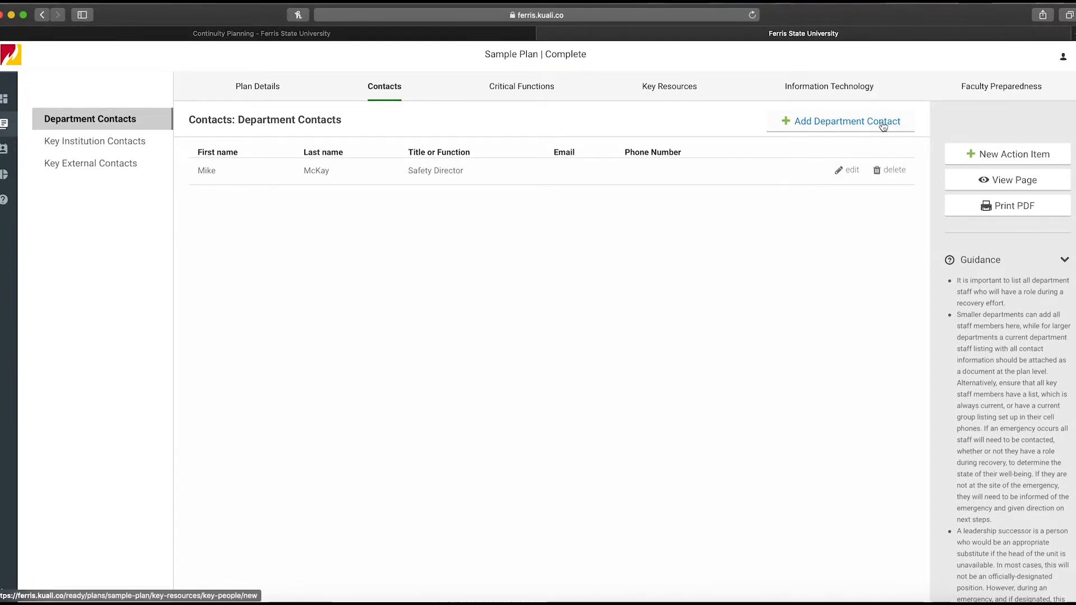
click(883, 126)
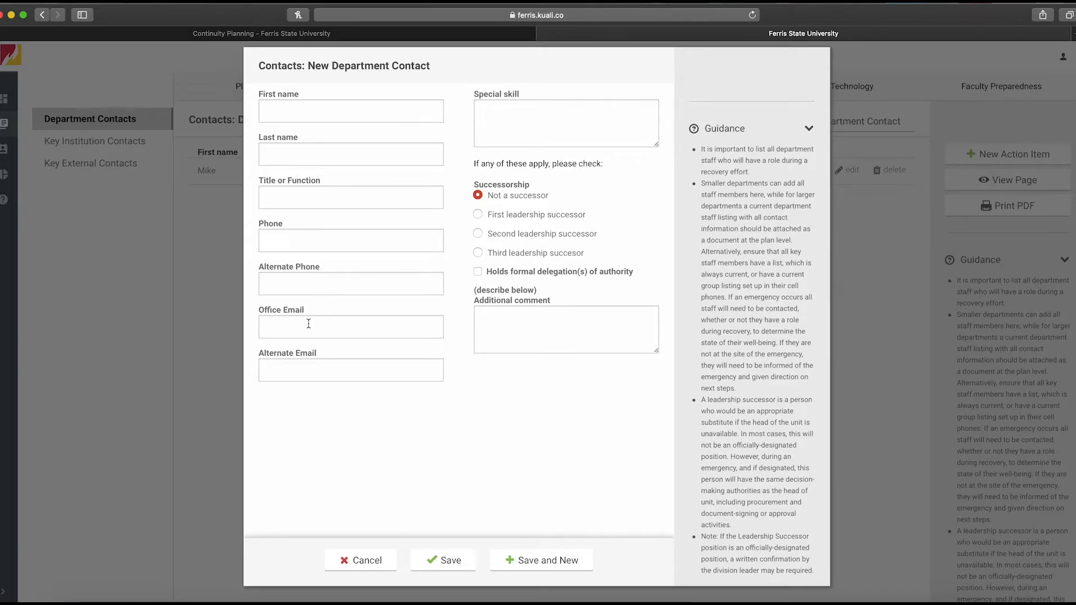
click(508, 106)
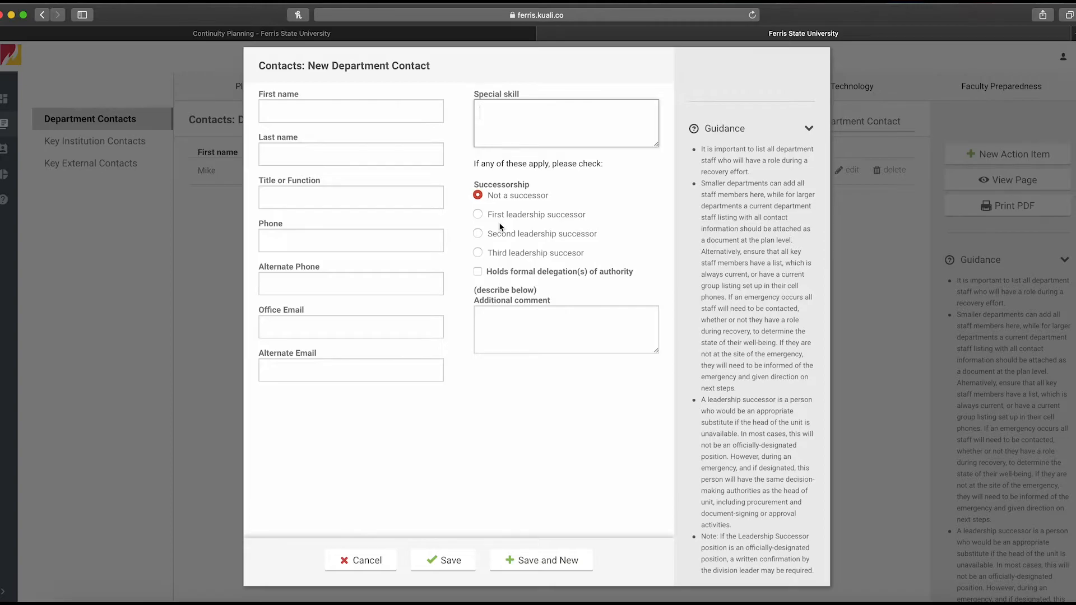
click(539, 336)
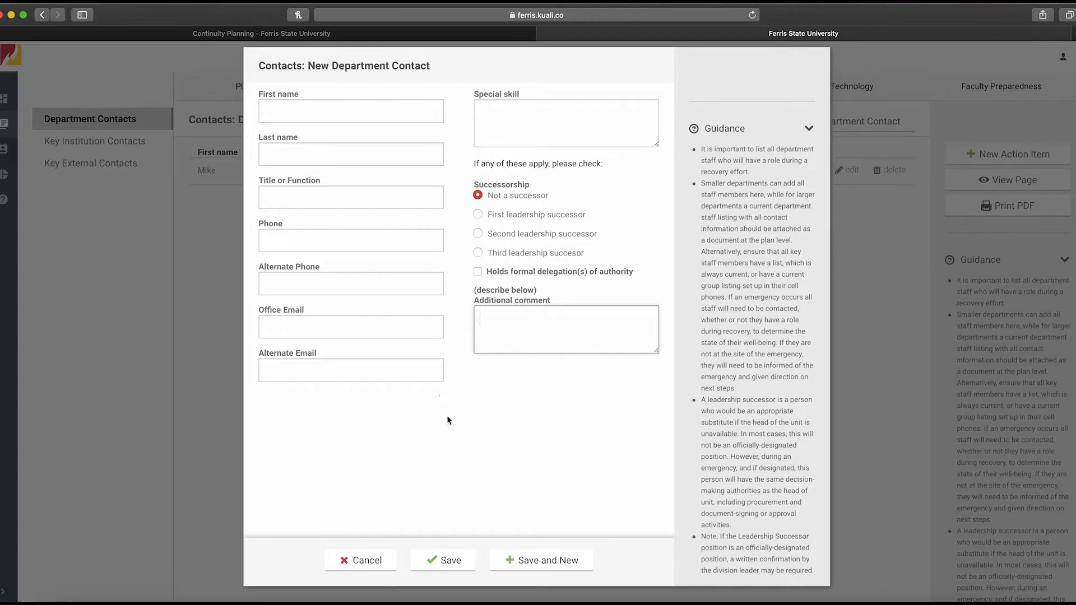
click(364, 561)
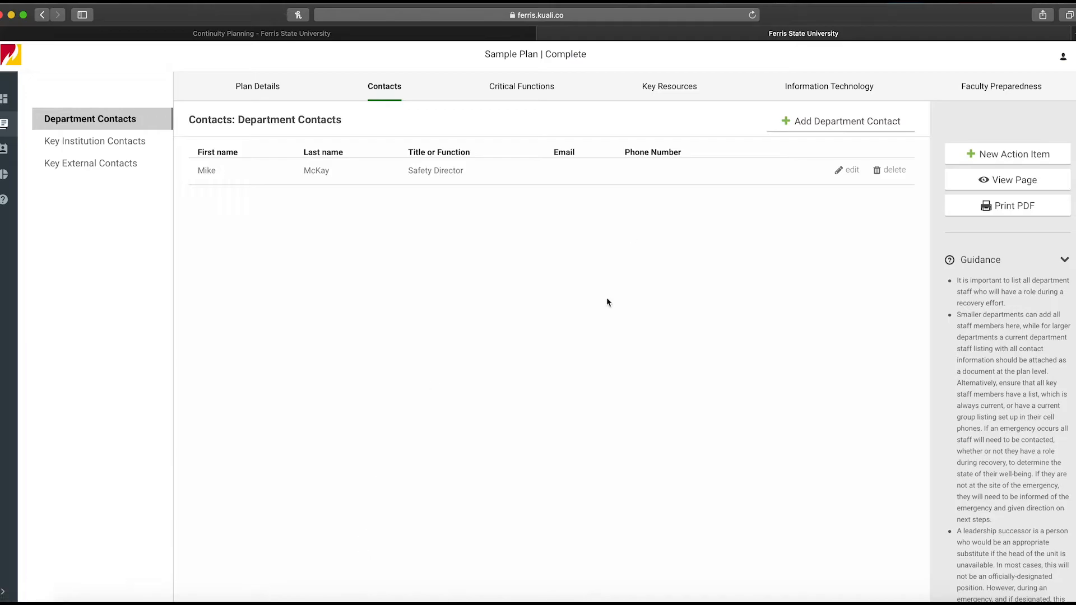
Open Key Institution Contacts and view a new key institution contact form, then cancel it
click(74, 144)
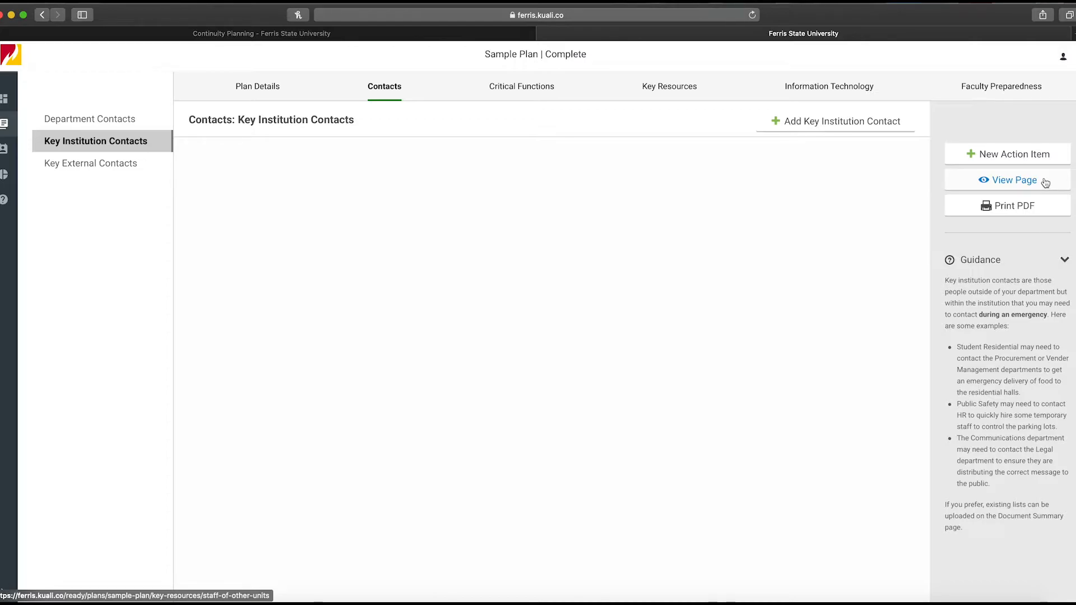
click(829, 133)
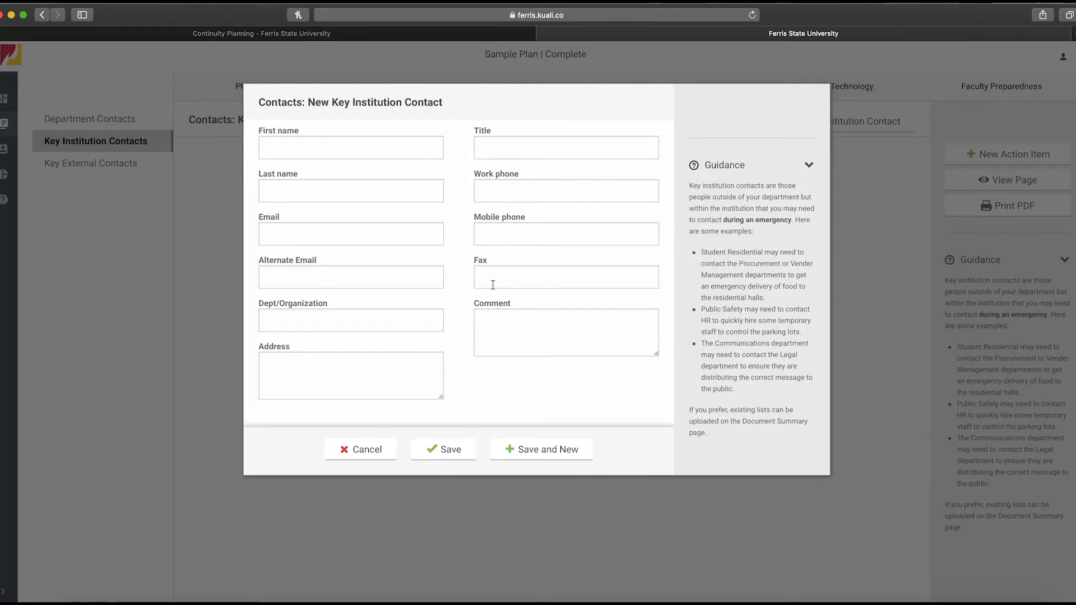
click(363, 455)
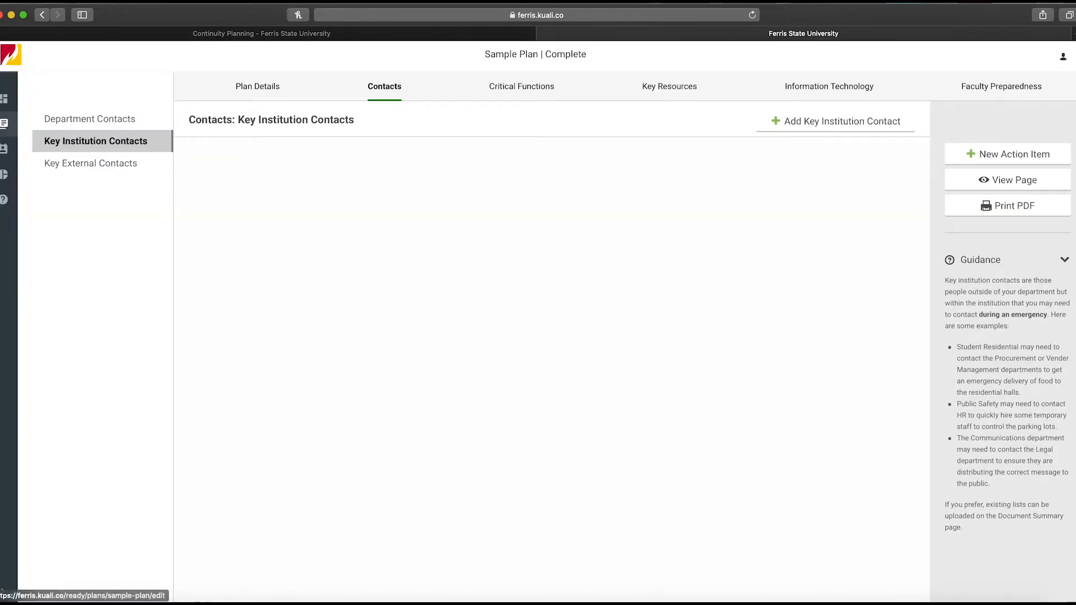
Open Key External Contacts and explore a new external contact form, including its contact type options, then cancel it
click(109, 167)
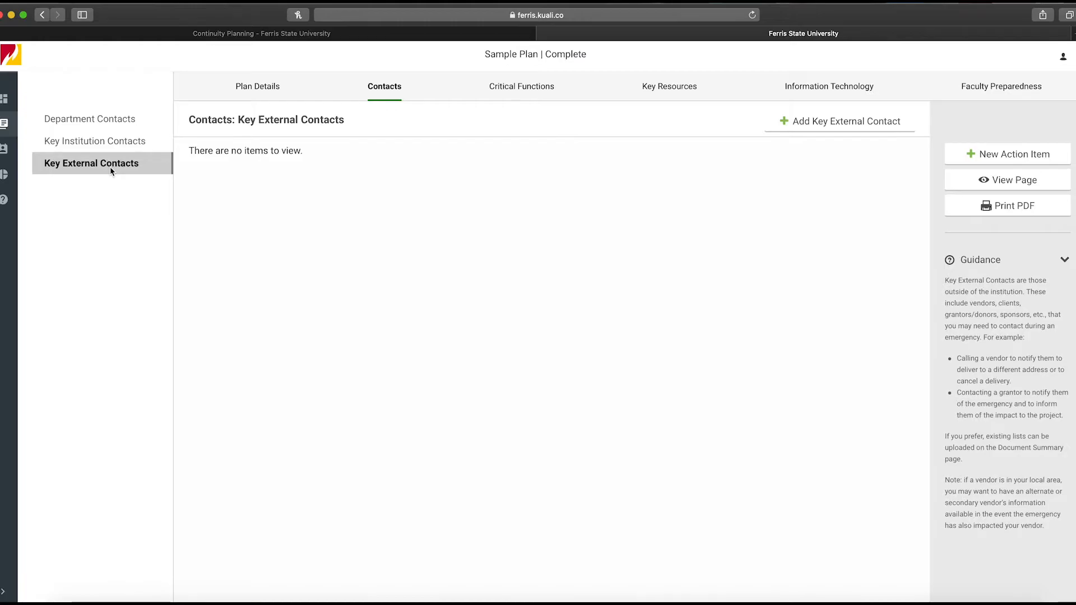
click(878, 124)
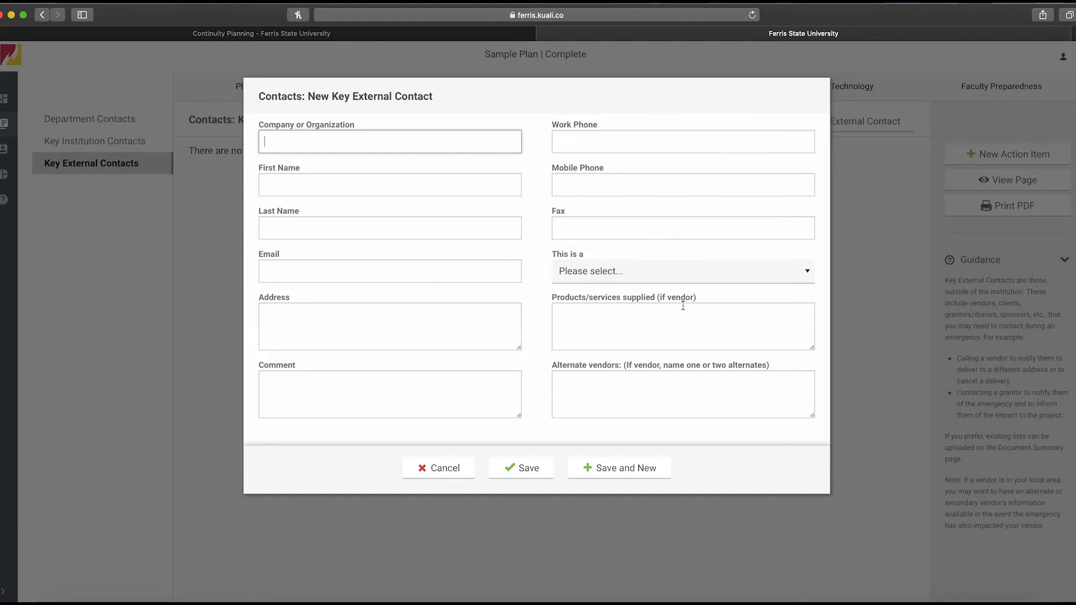
click(680, 277)
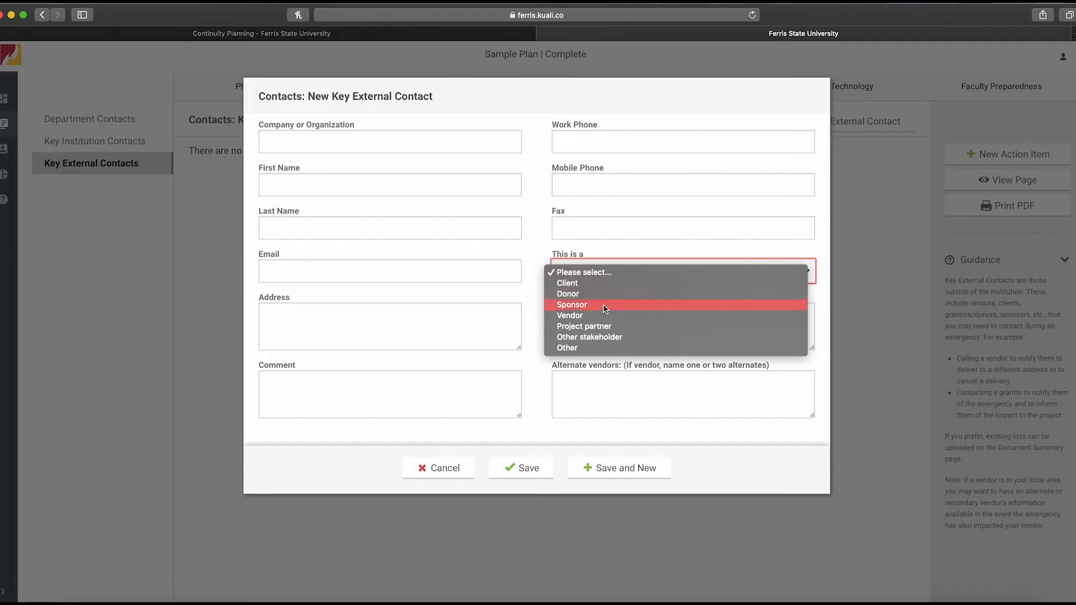
click(539, 328)
click(585, 322)
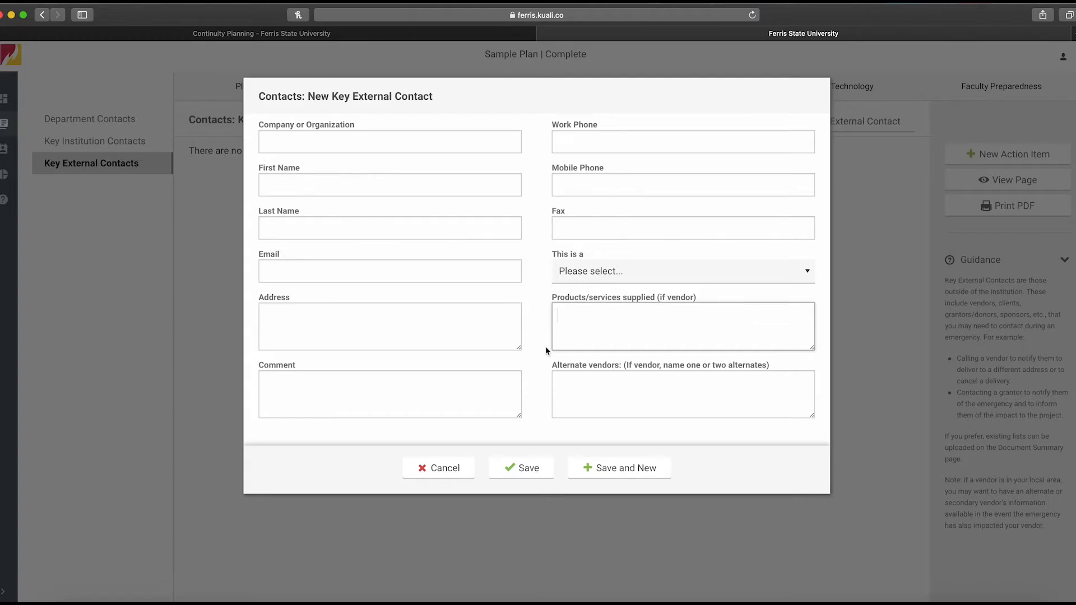
click(684, 397)
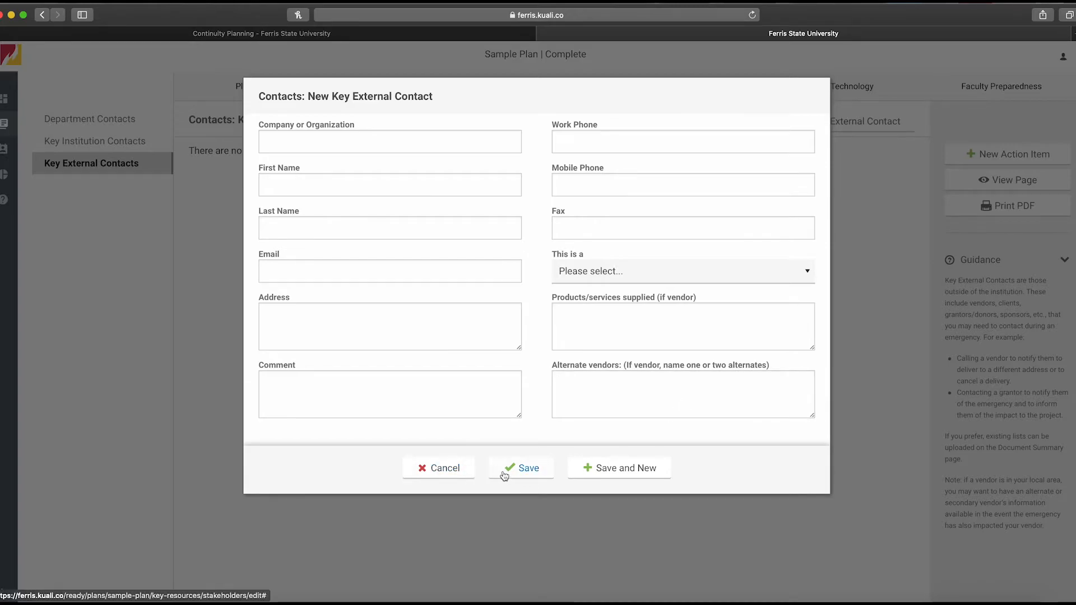
click(452, 476)
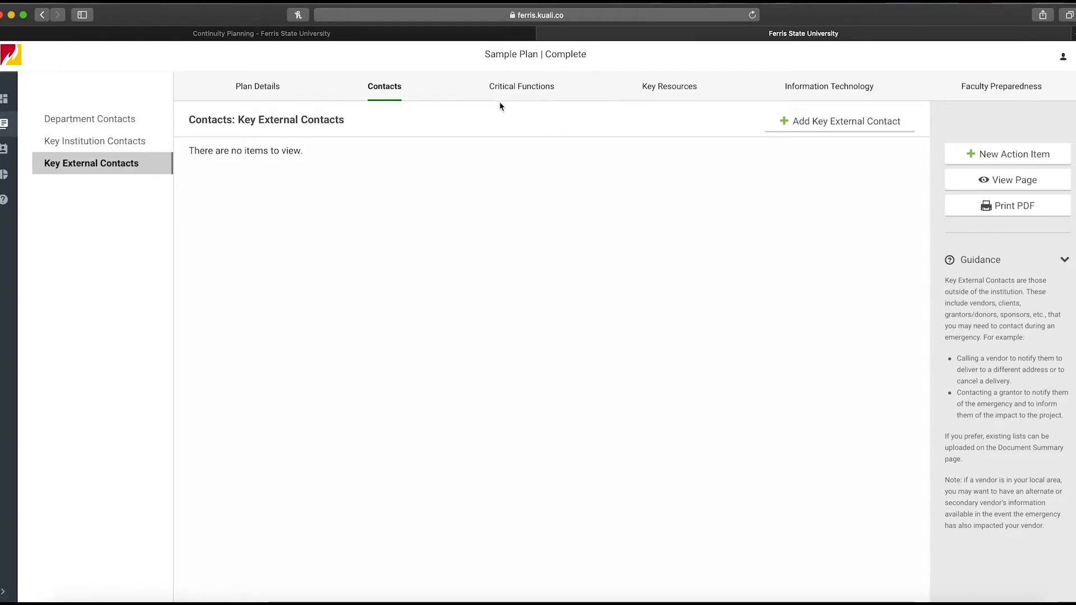
Open the Critical Functions tab and explore a new critical function form's criticality levels, then cancel it
click(512, 85)
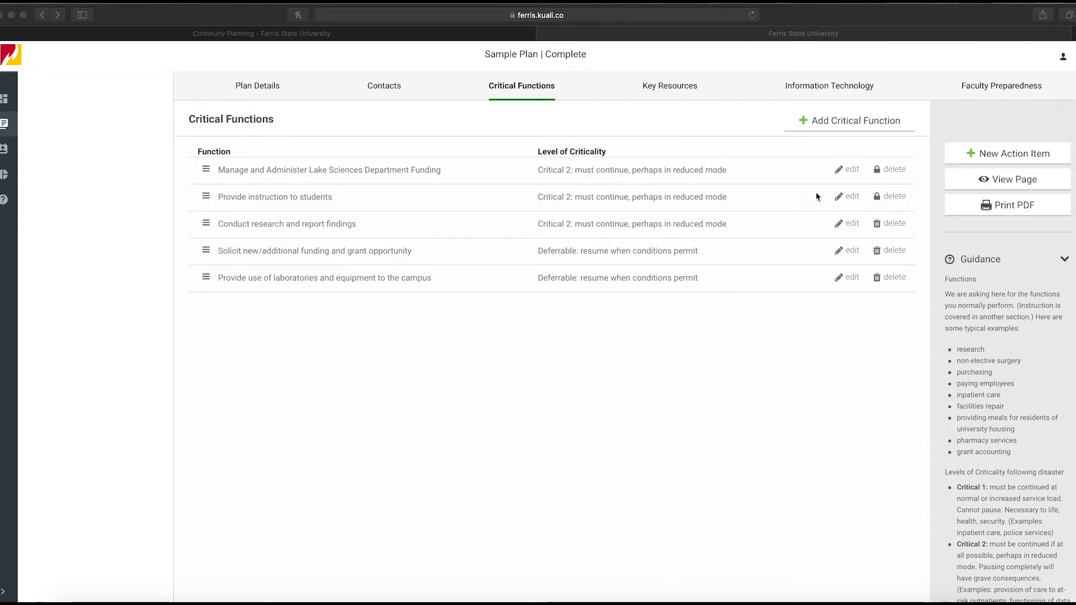
click(823, 127)
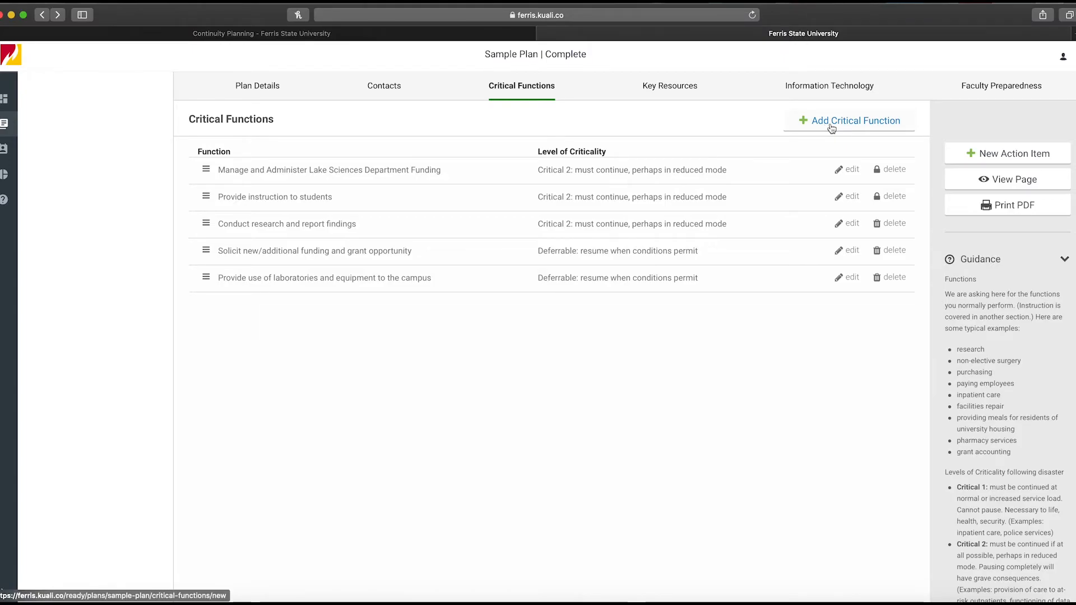
click(832, 128)
click(357, 113)
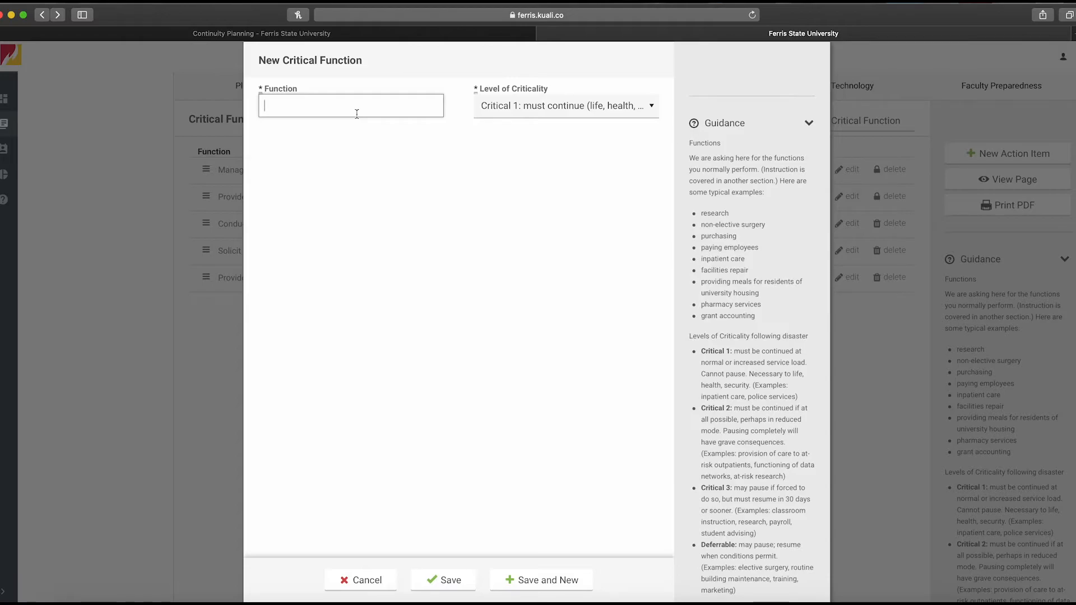
click(610, 103)
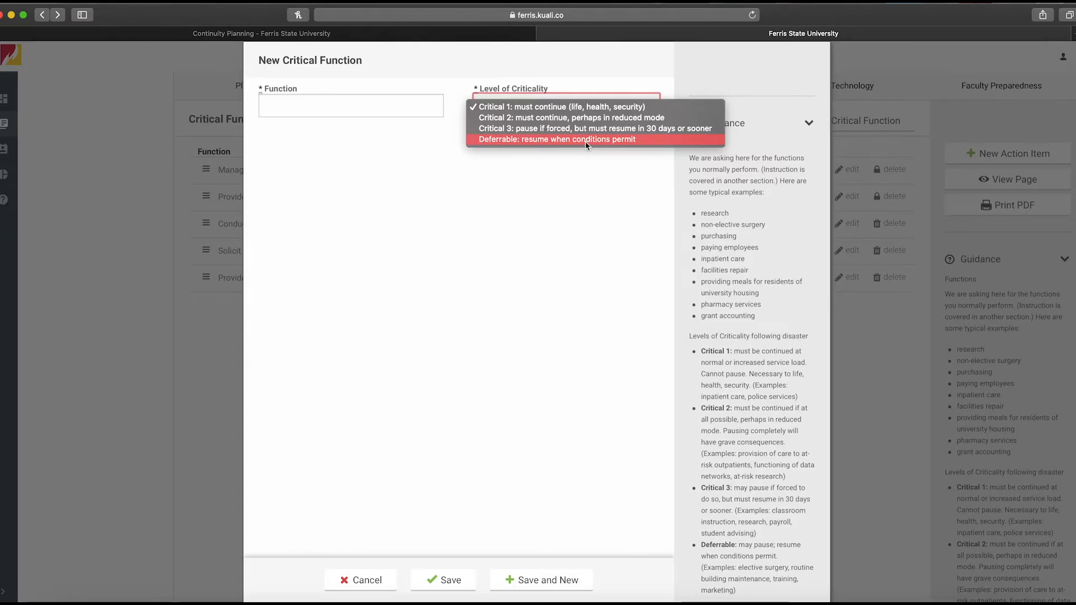
click(563, 225)
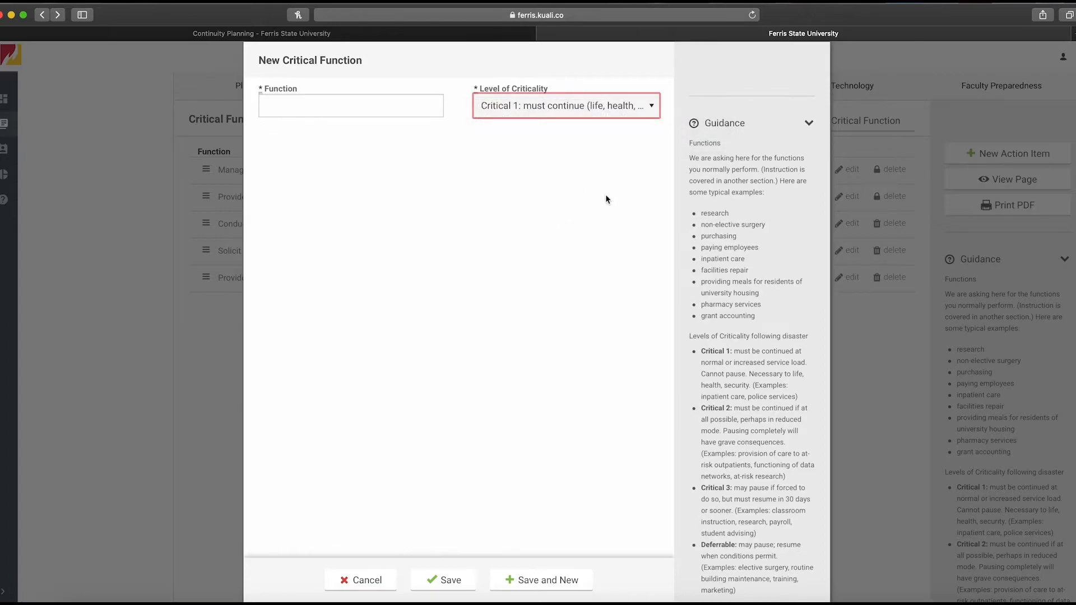
click(362, 592)
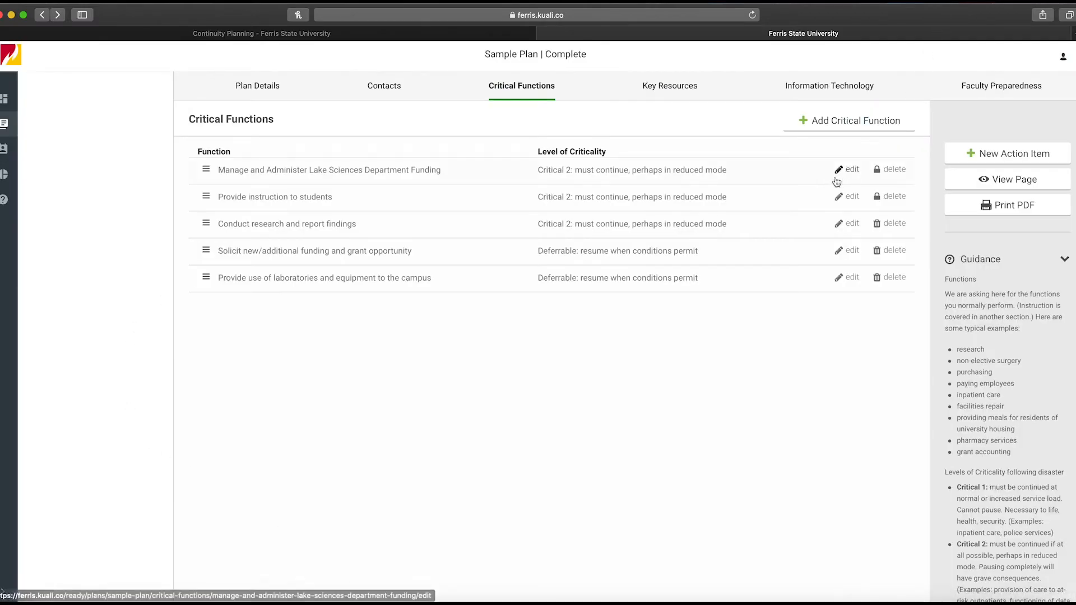
Open the Manage and Administer Lake Sciences Department Funding function and review its description fields
click(849, 173)
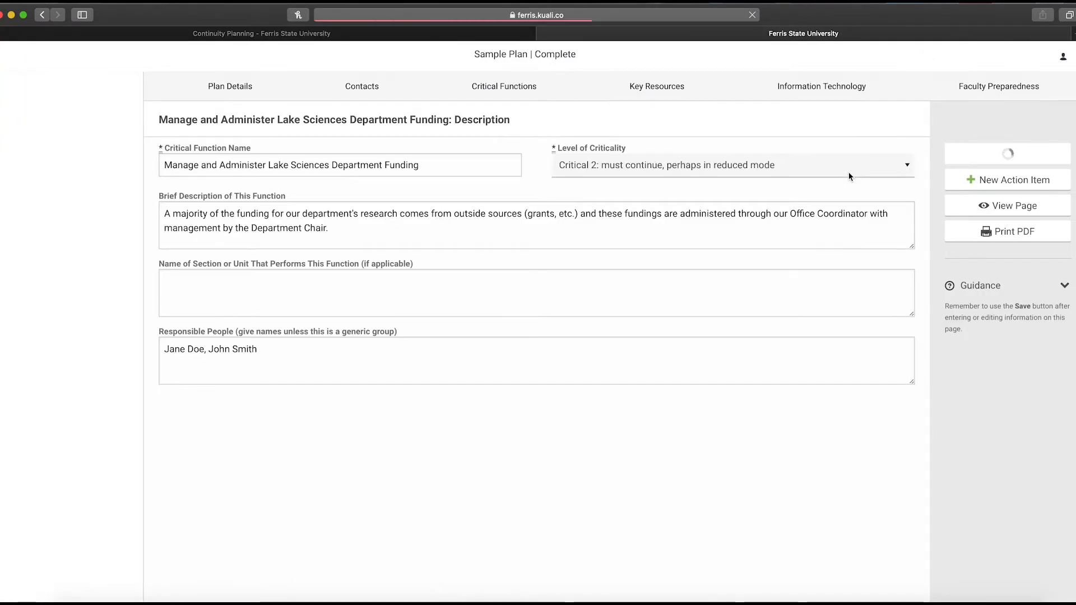
click(425, 241)
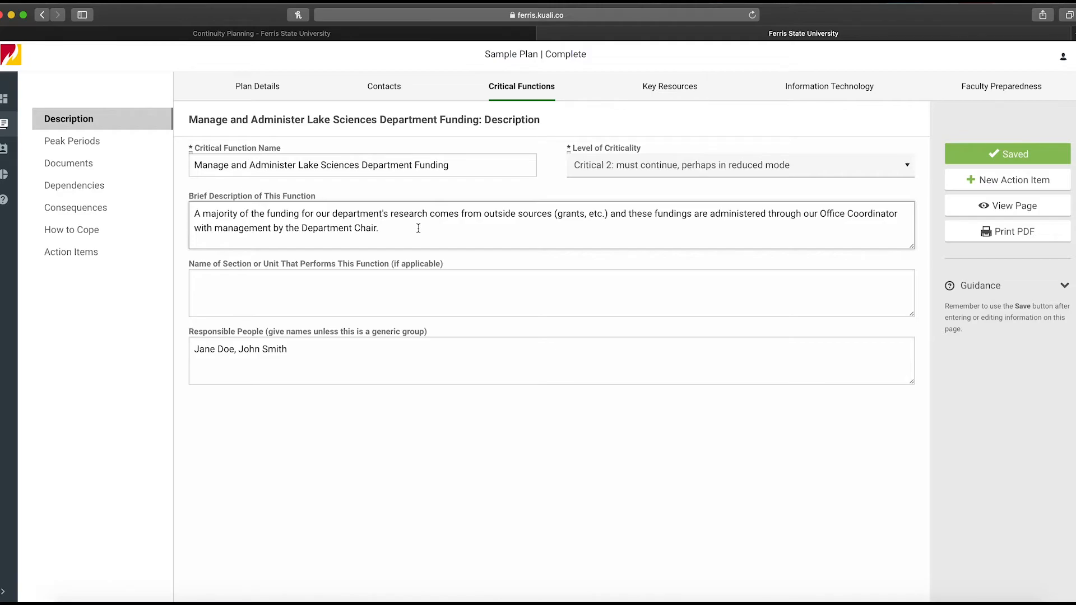
click(409, 301)
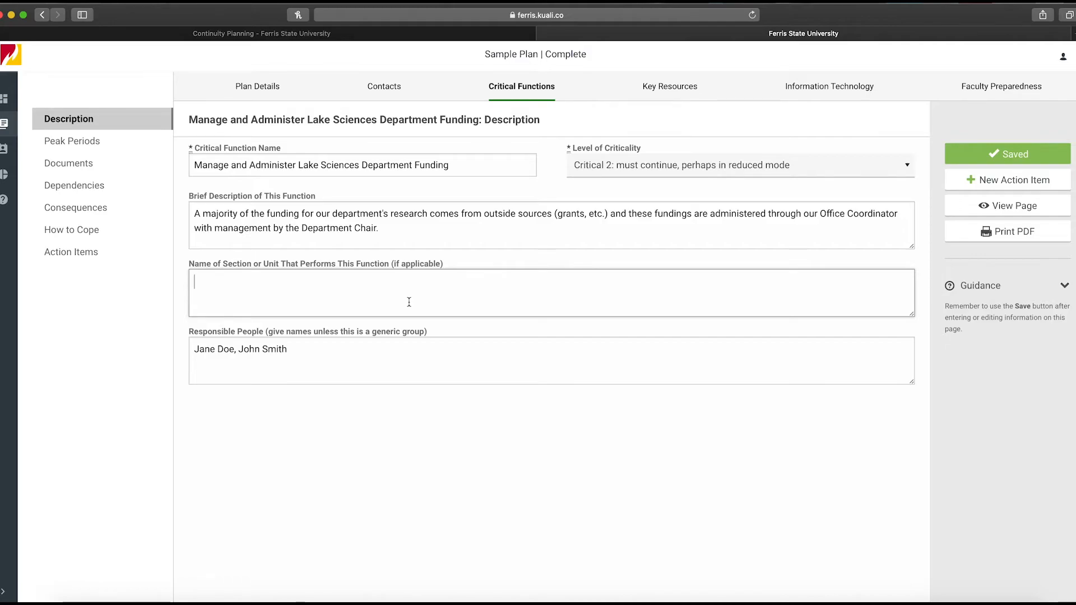
click(325, 359)
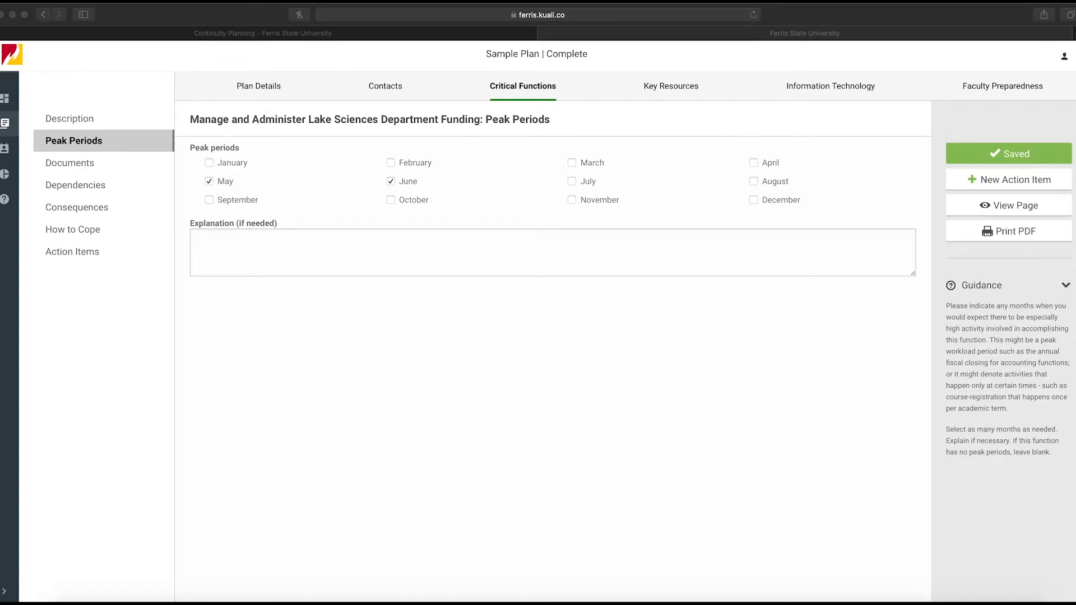
Open the function's Documents section and explore a new document form, including its Medium options, then cancel it
click(89, 165)
click(89, 164)
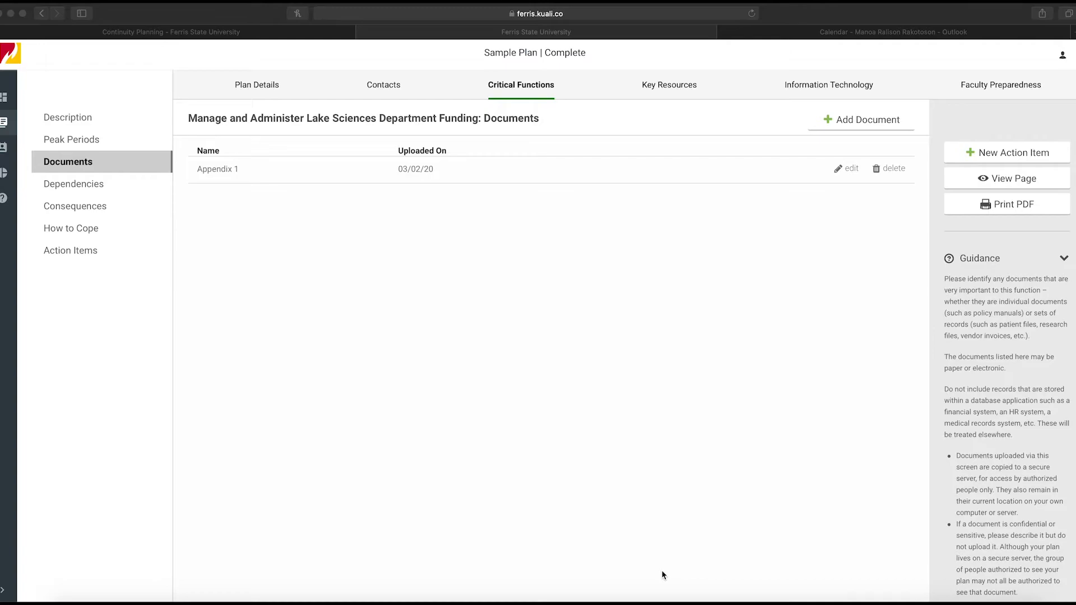
click(834, 124)
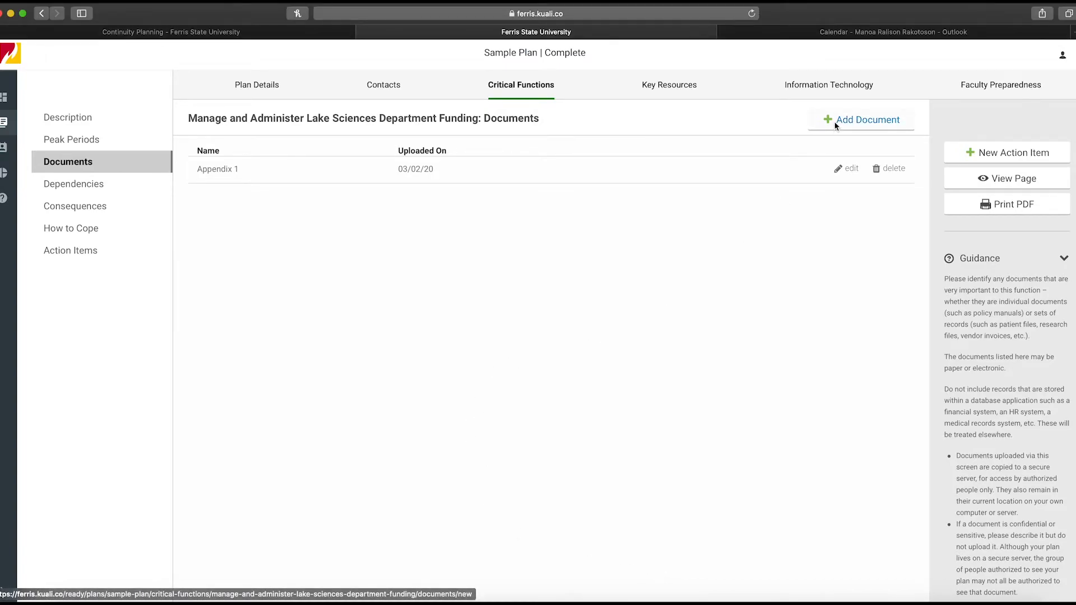
click(836, 125)
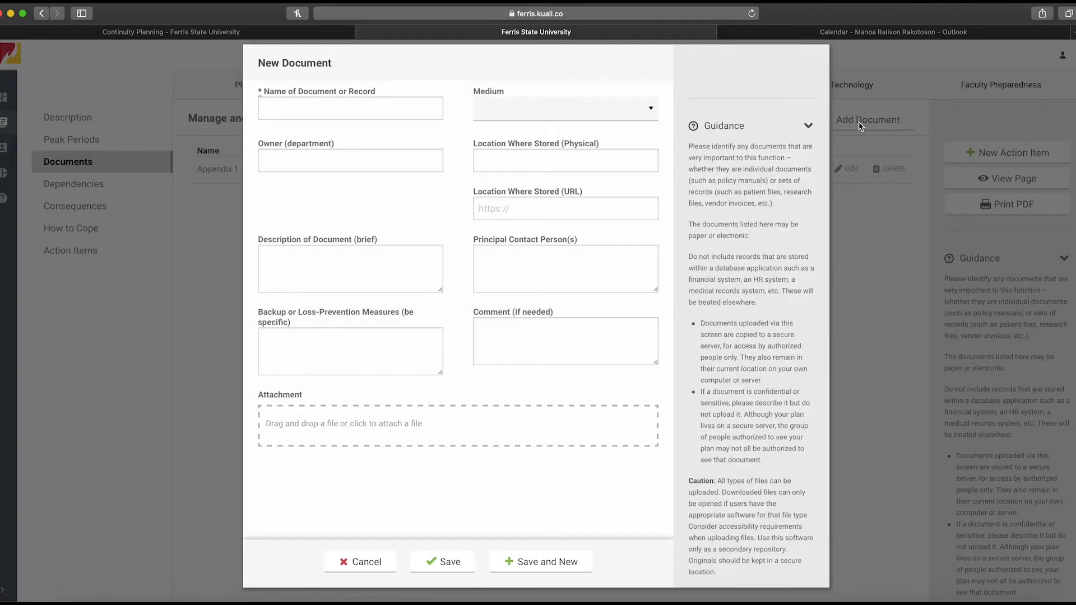
click(380, 113)
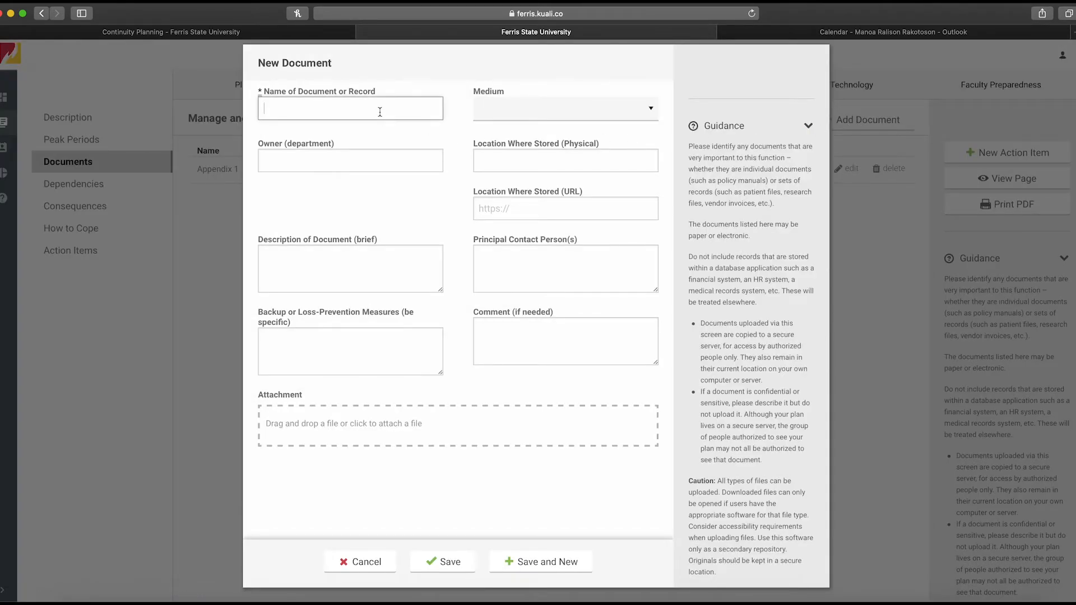
click(545, 111)
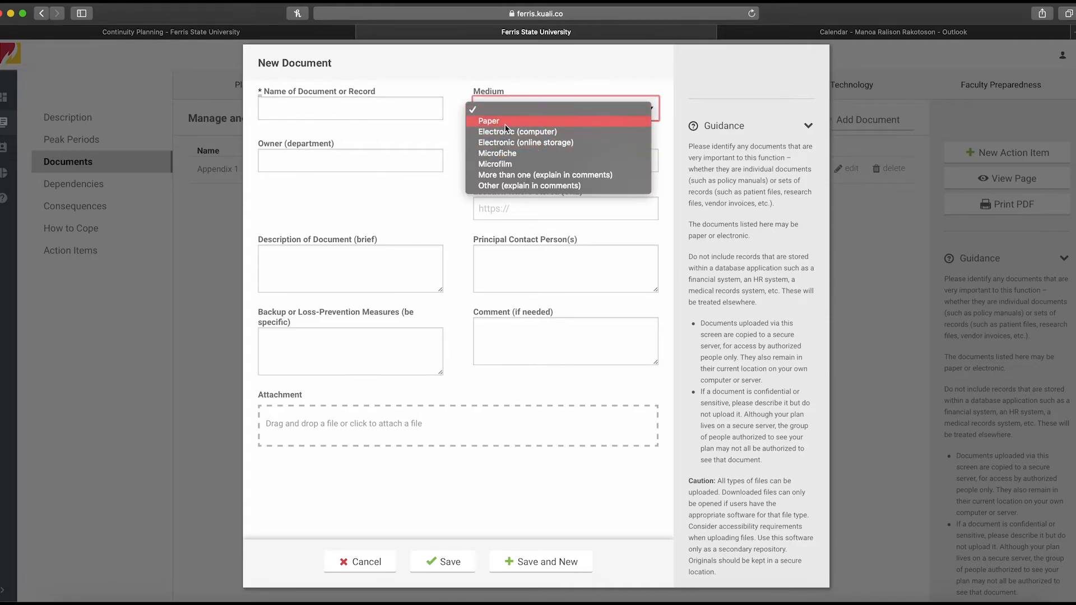
click(392, 161)
click(392, 160)
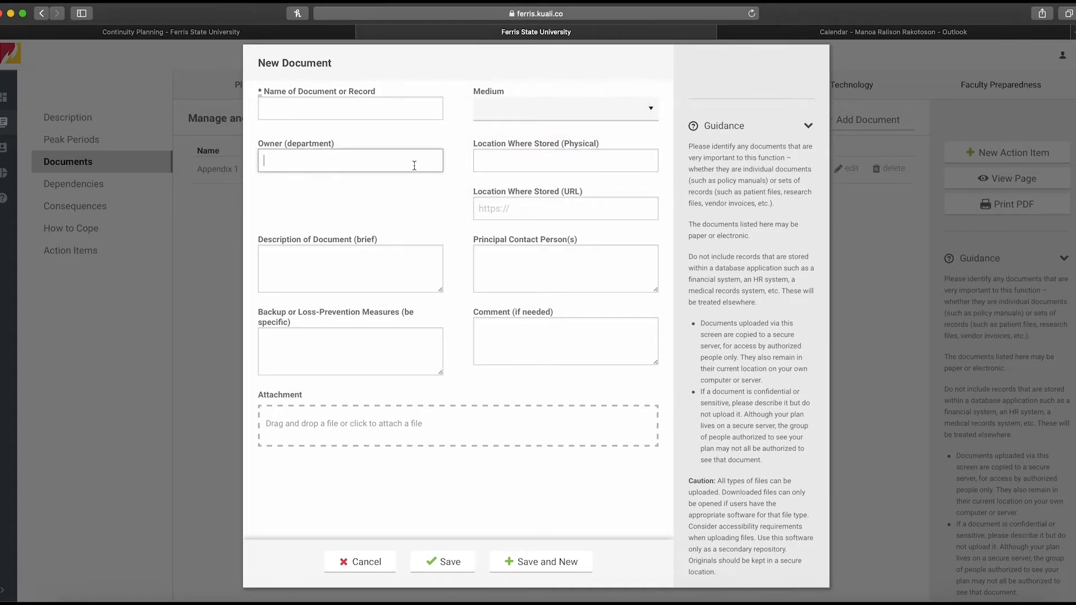
click(553, 163)
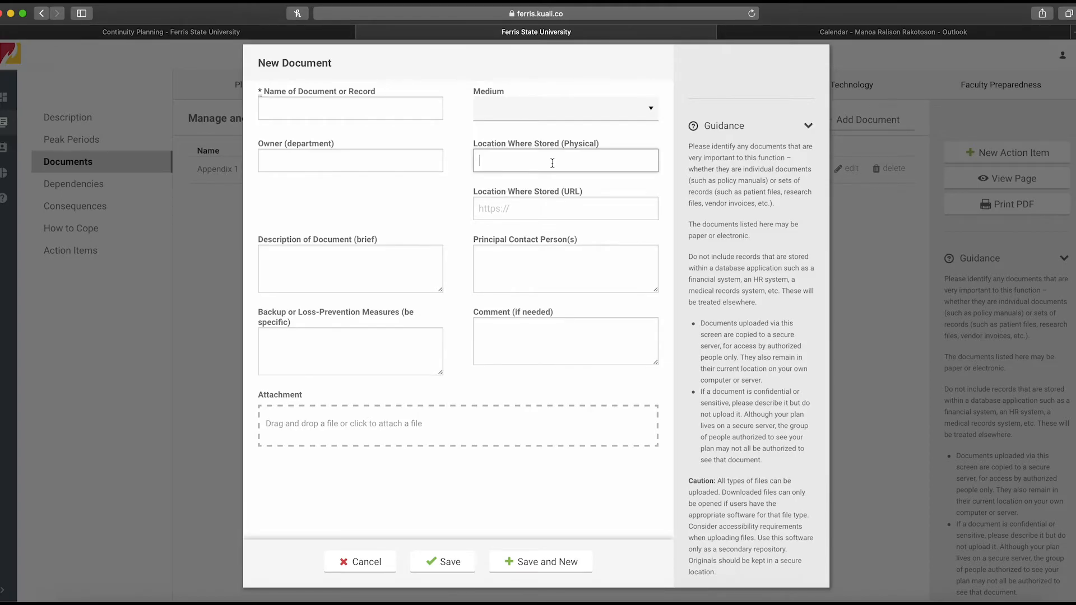
click(542, 203)
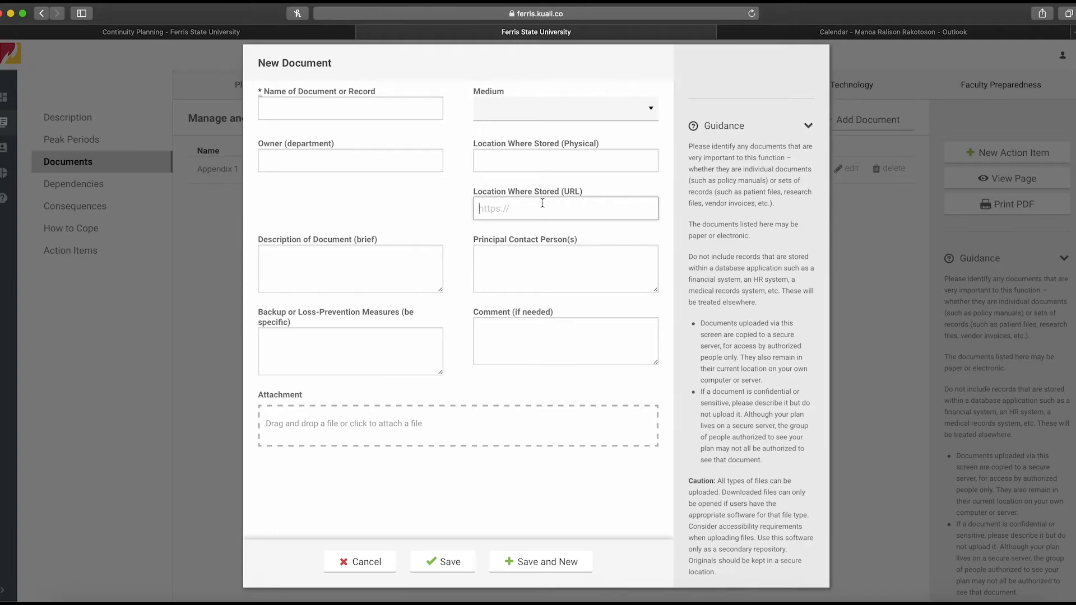
click(437, 259)
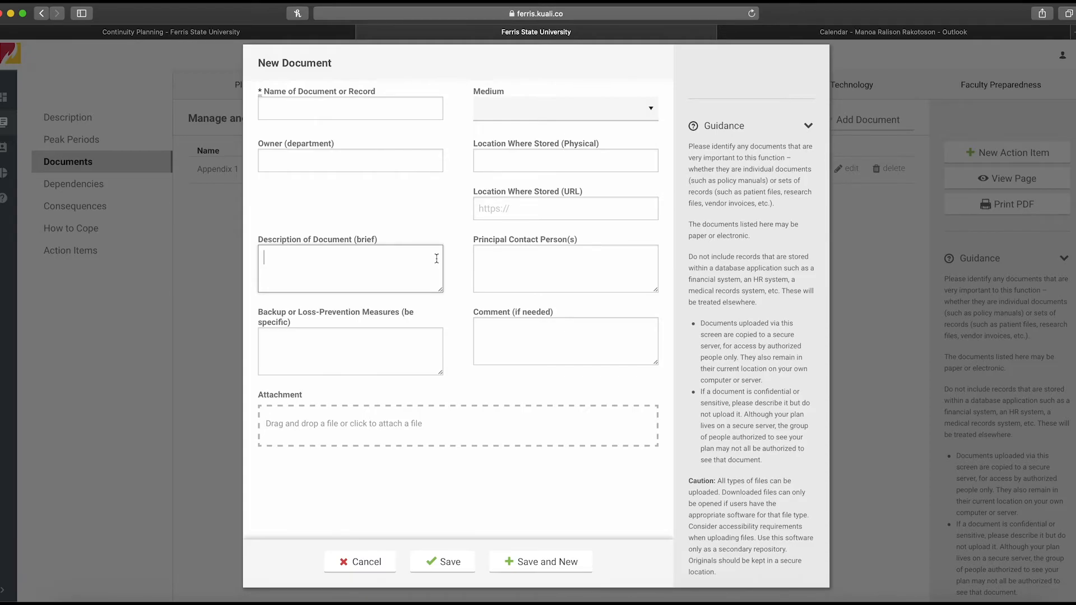
click(505, 262)
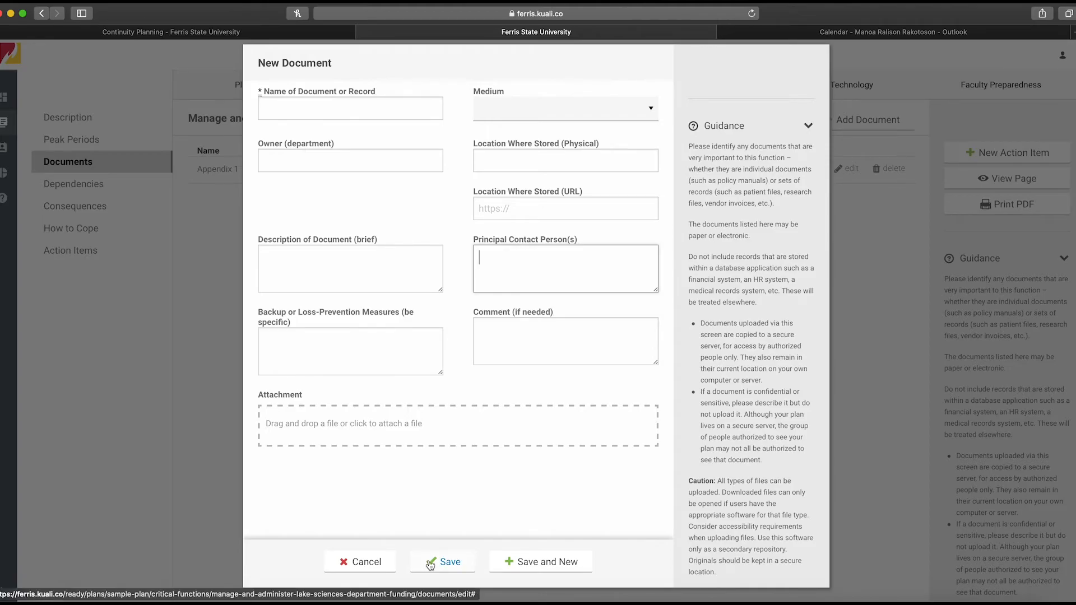
click(365, 567)
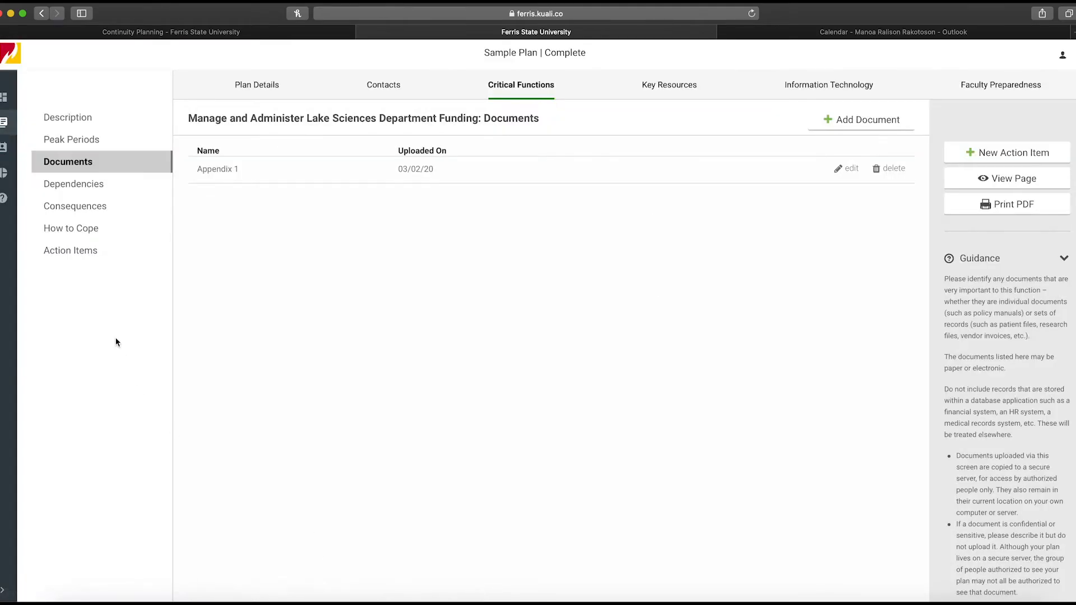
Open Dependencies and browse the dependency list in a new upstream dependency form, then cancel it
click(90, 189)
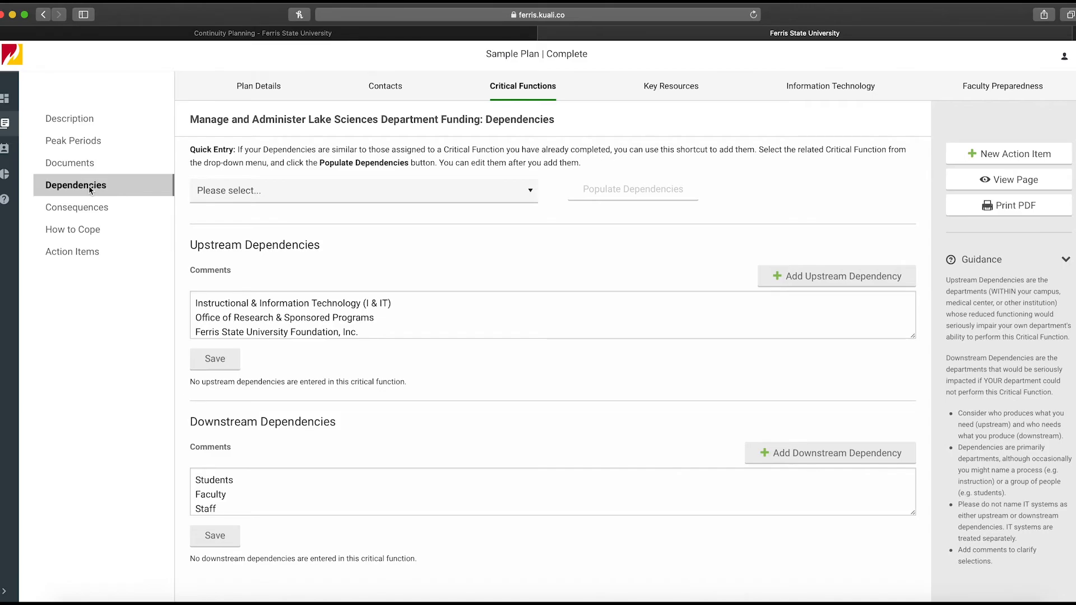
click(797, 284)
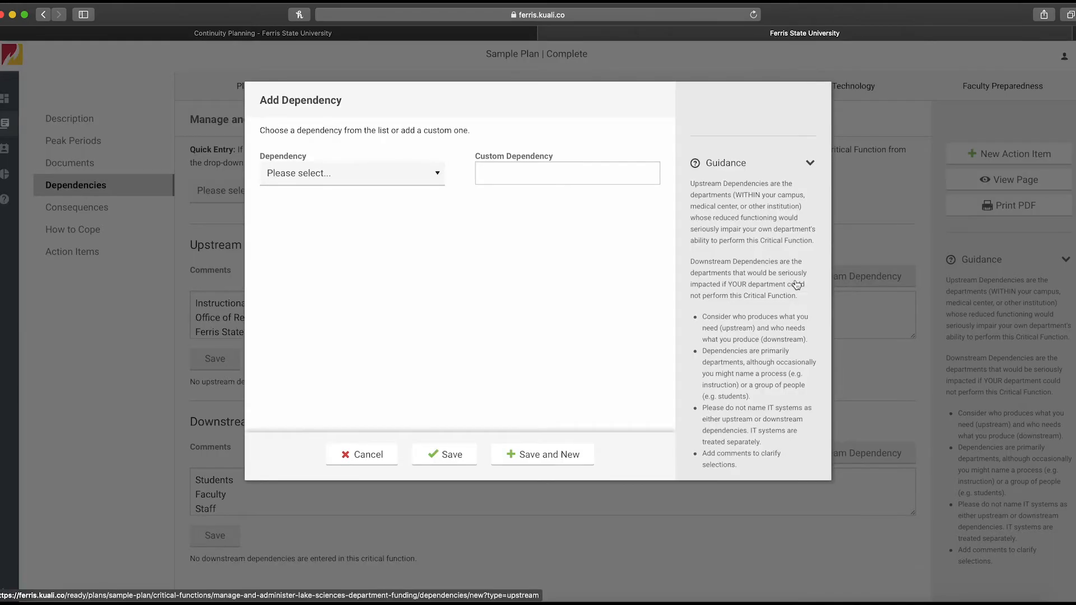
click(434, 175)
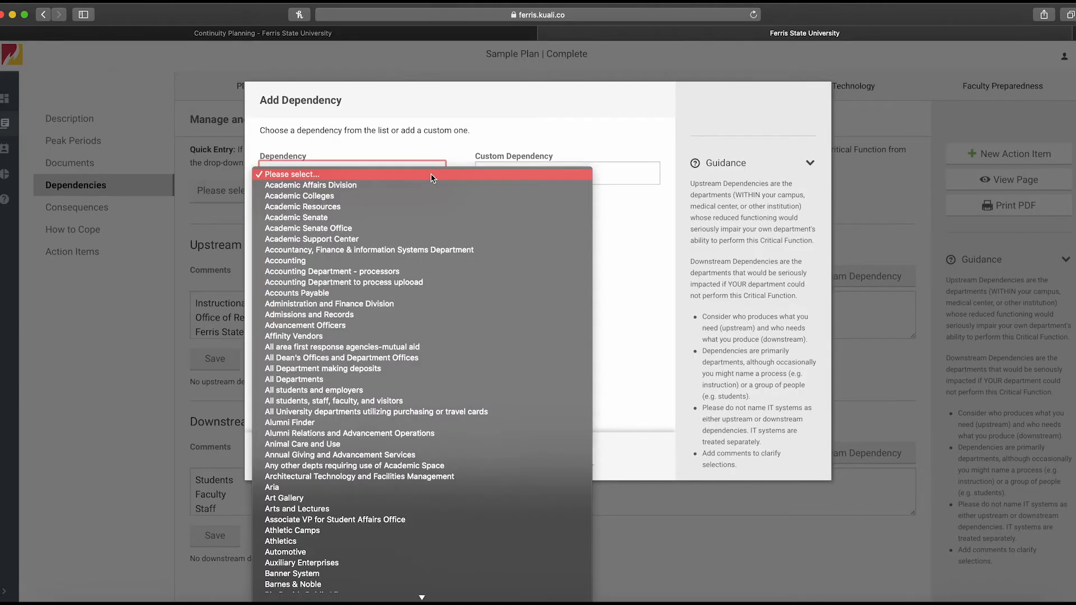
scroll(429, 511, down, 15)
scroll(429, 512, down, 20)
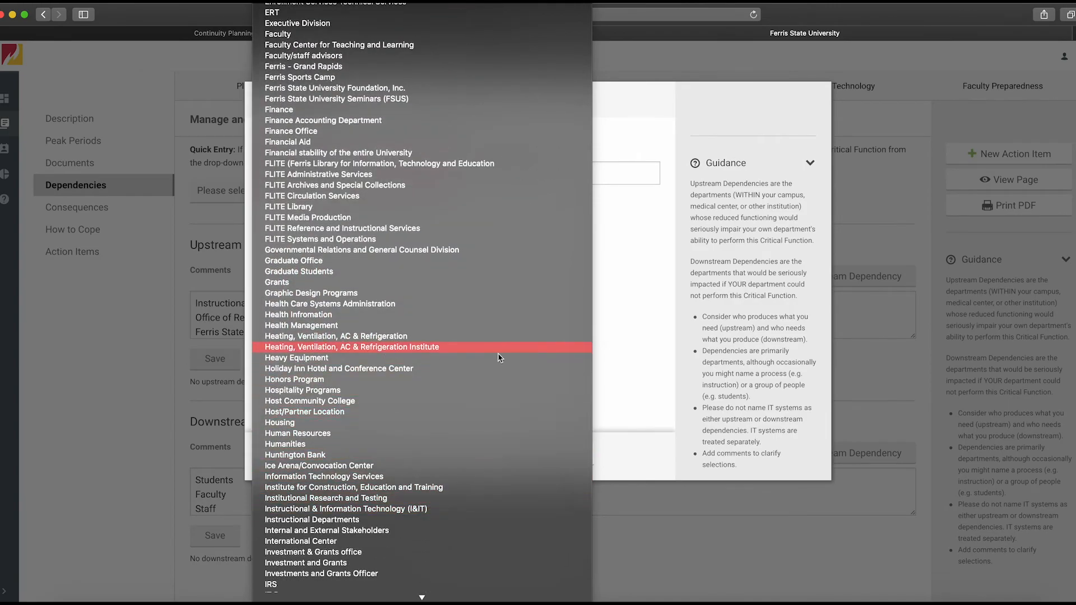
click(607, 342)
click(362, 457)
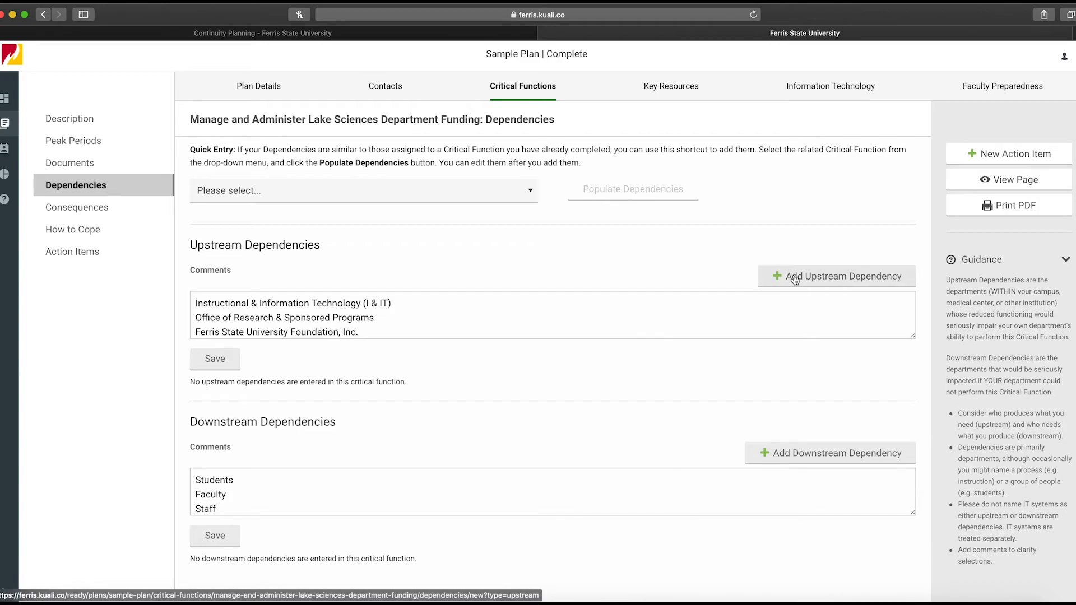
Reopen the upstream dependency form, view its dependency list and Custom Dependency field, then cancel it
click(795, 278)
click(404, 175)
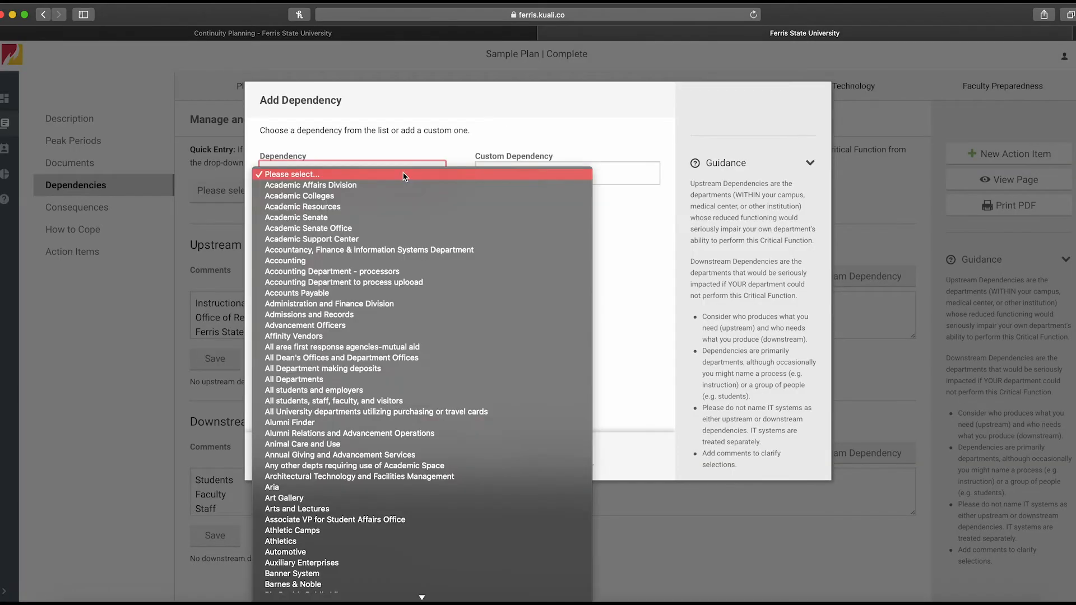
click(613, 196)
click(586, 167)
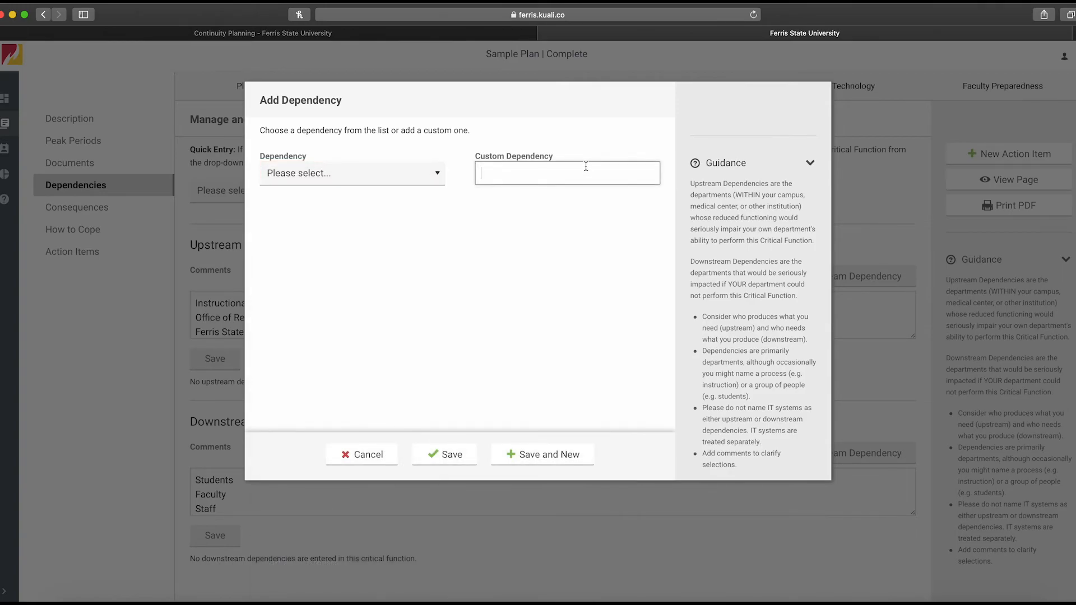
click(355, 454)
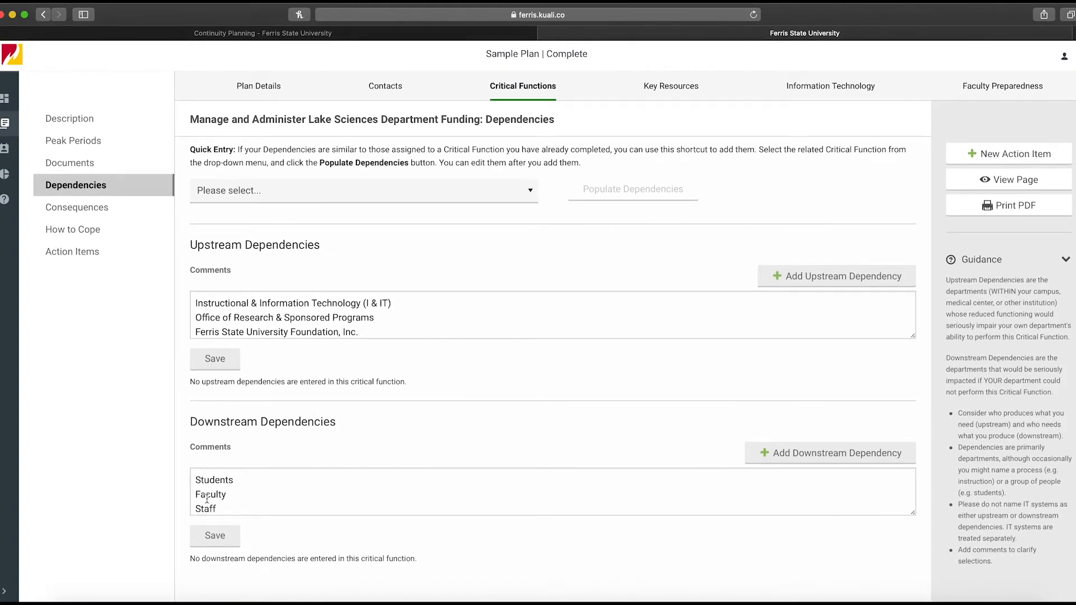
Open Consequences and scroll through the consequences of slow recovery questions and their May occur options
click(109, 209)
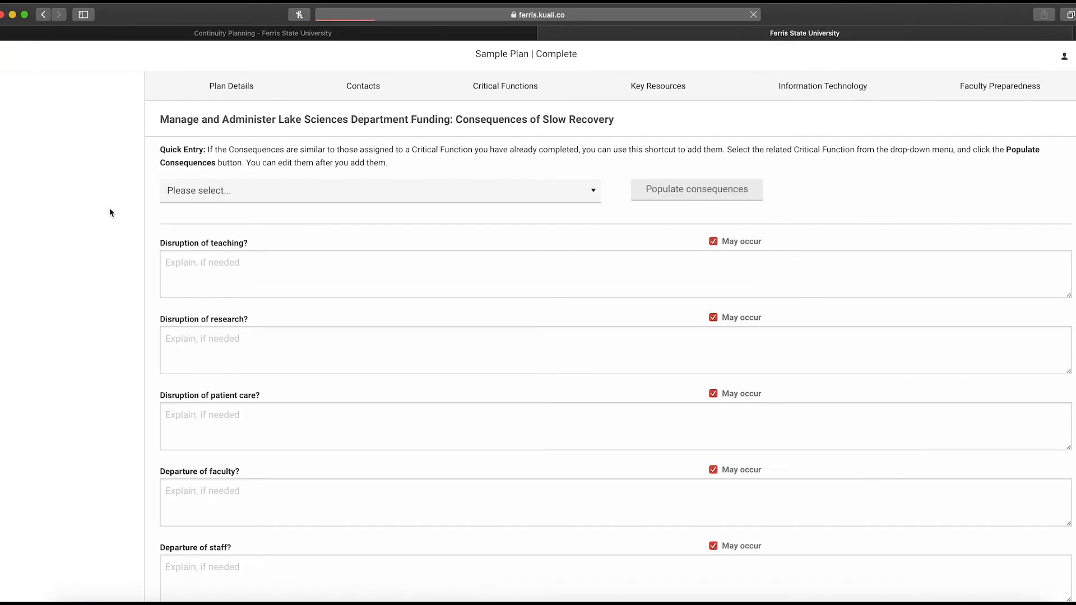
scroll(676, 357, down, 2)
scroll(677, 357, down, 5)
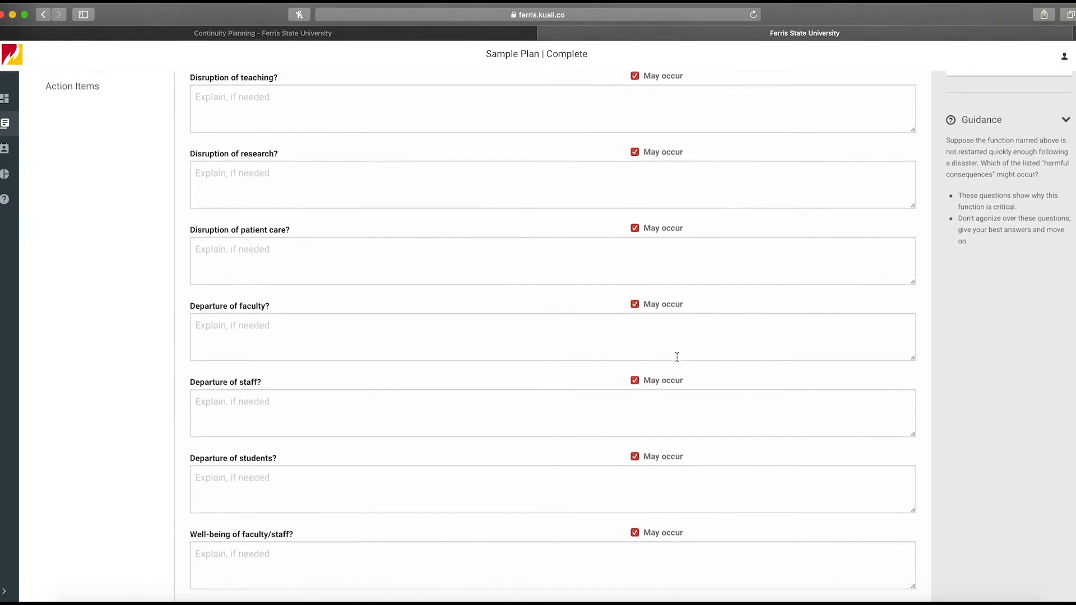
scroll(677, 356, up, 7)
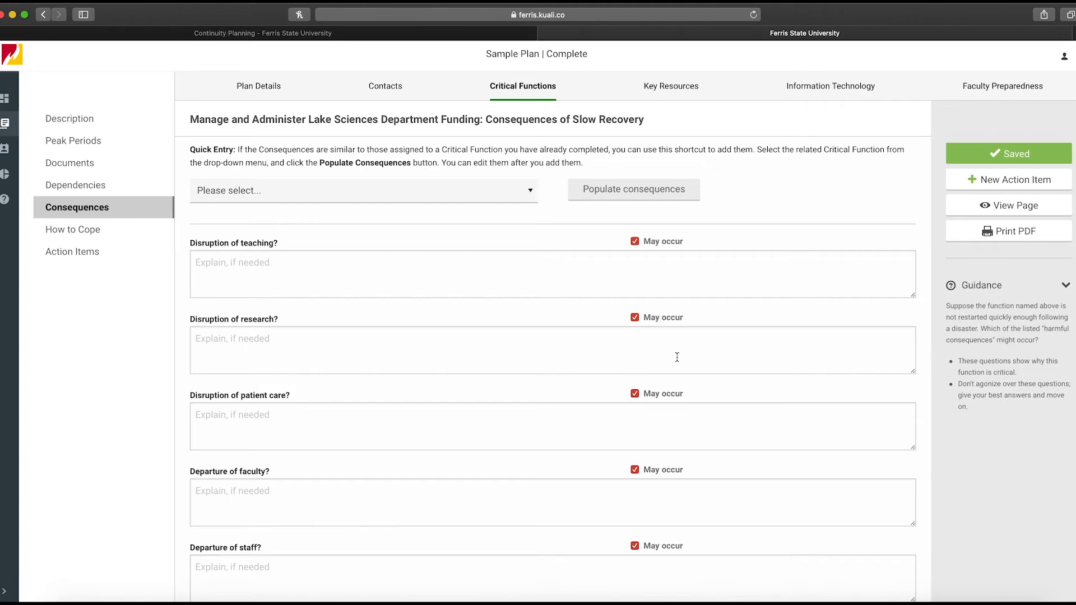
scroll(677, 357, down, 20)
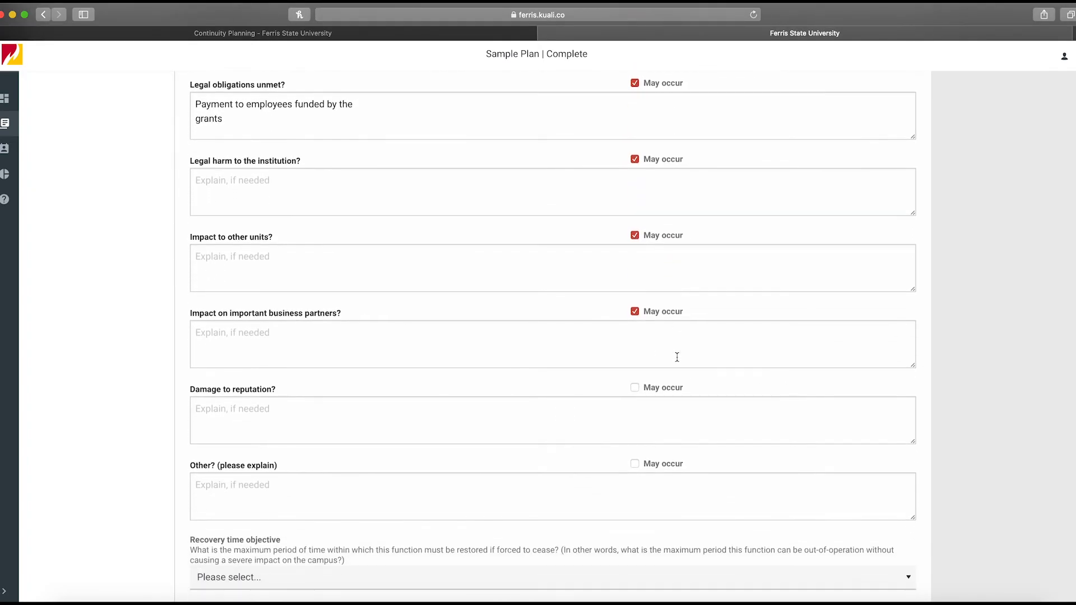
scroll(677, 357, up, 20)
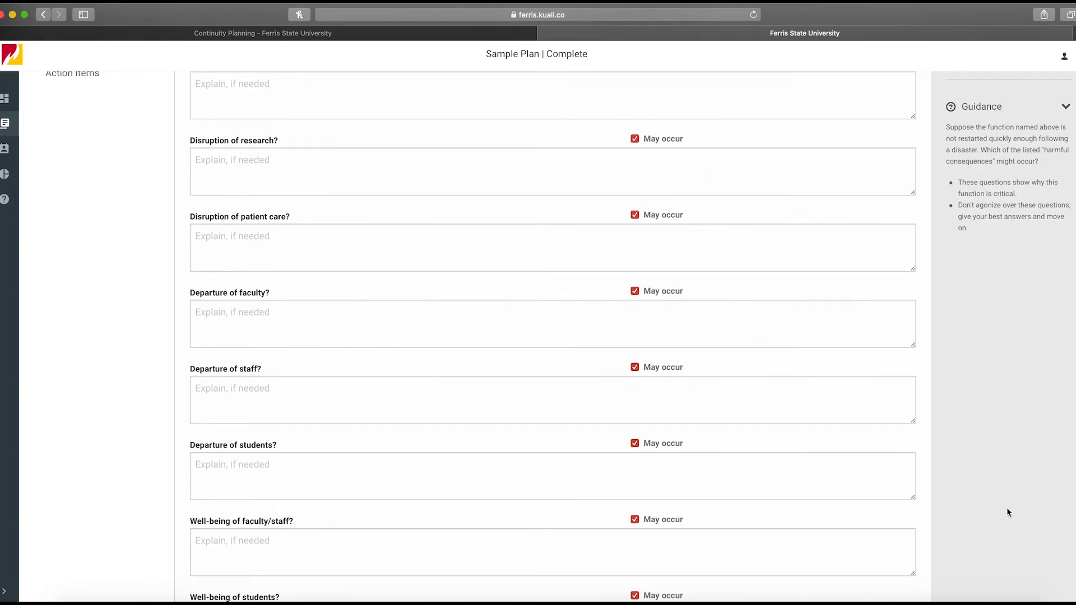
scroll(1005, 500, up, 6)
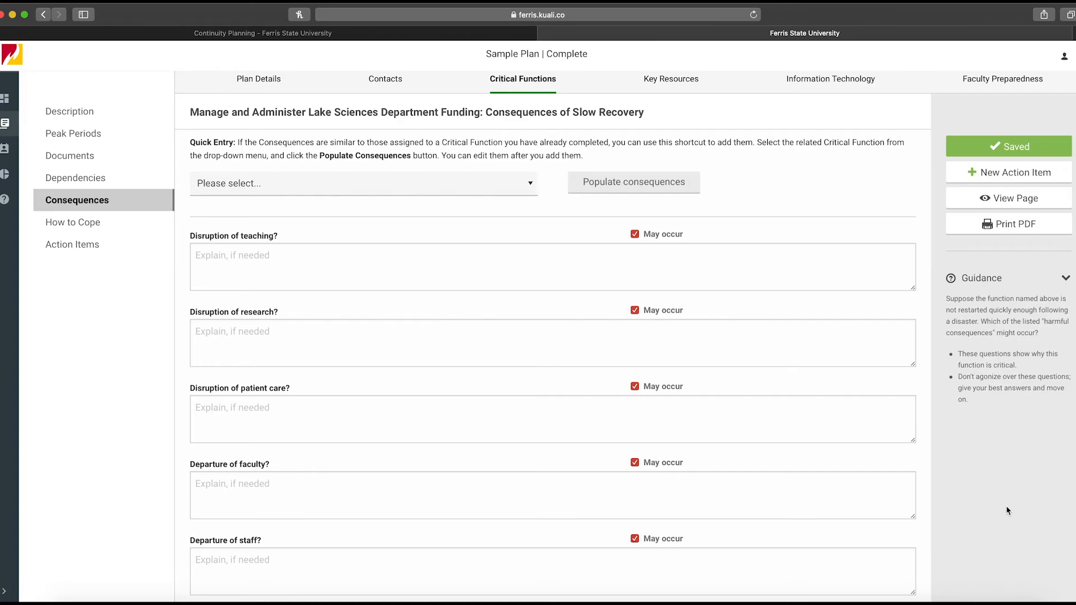
Open How to Cope and review the function's coping answers down to the Campus Closure question
click(72, 223)
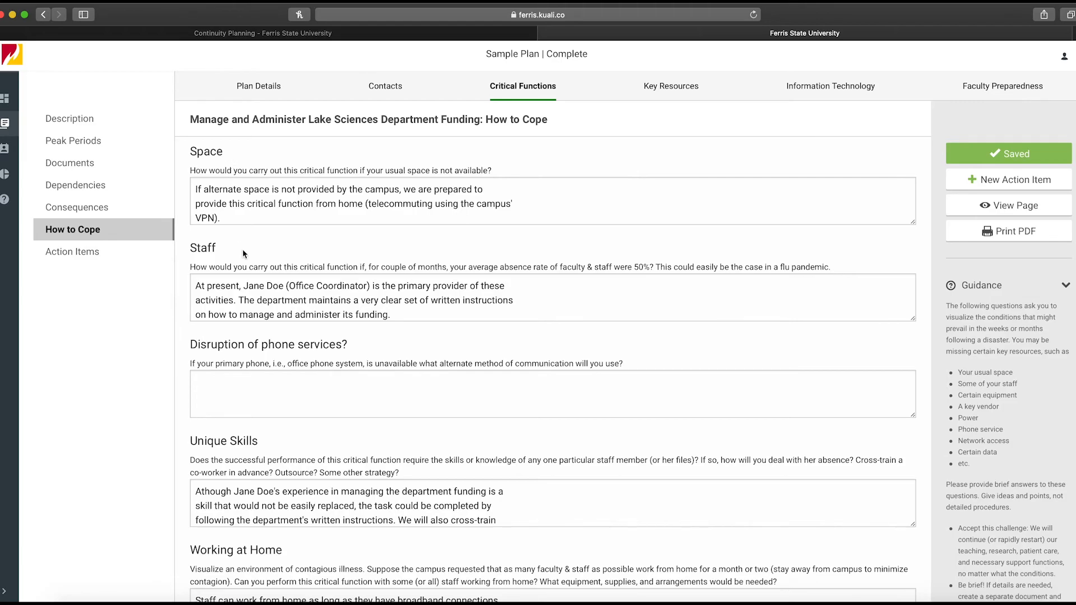
scroll(452, 361, down, 3)
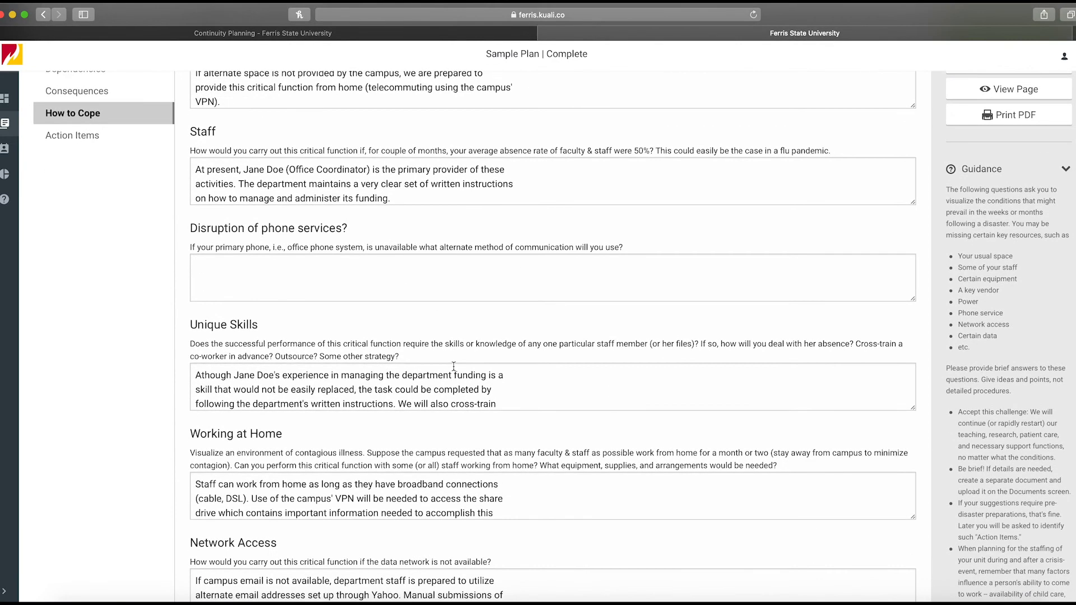
scroll(454, 366, down, 3)
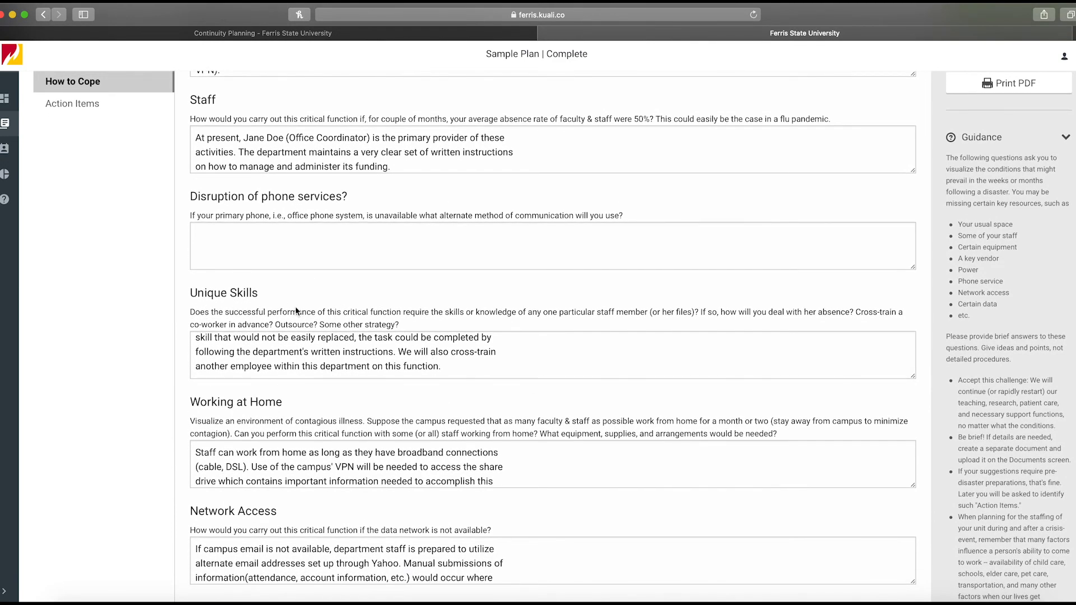
scroll(296, 311, down, 5)
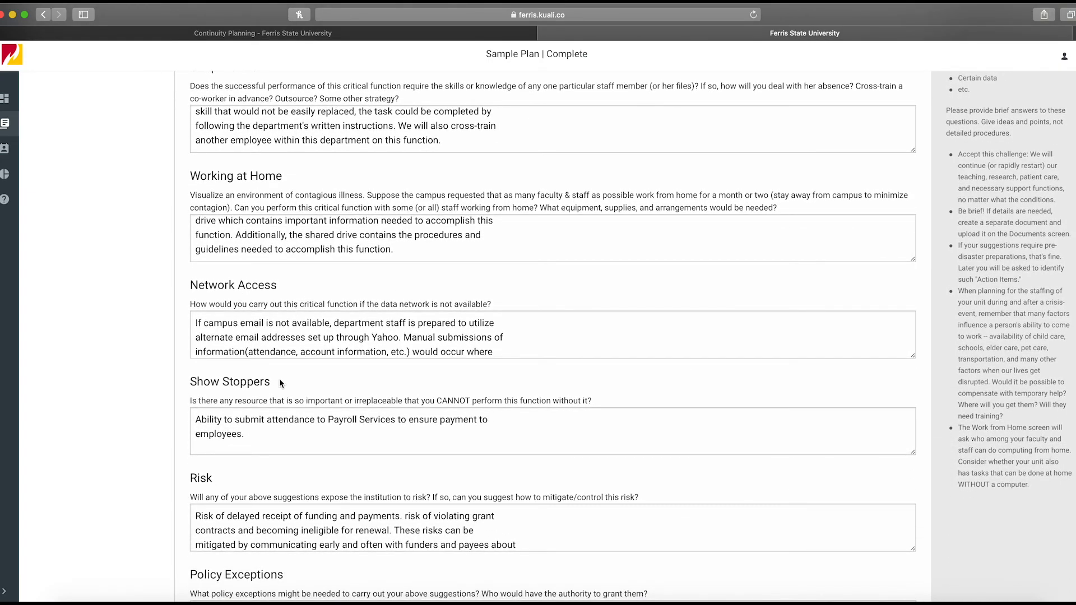
scroll(279, 379, down, 3)
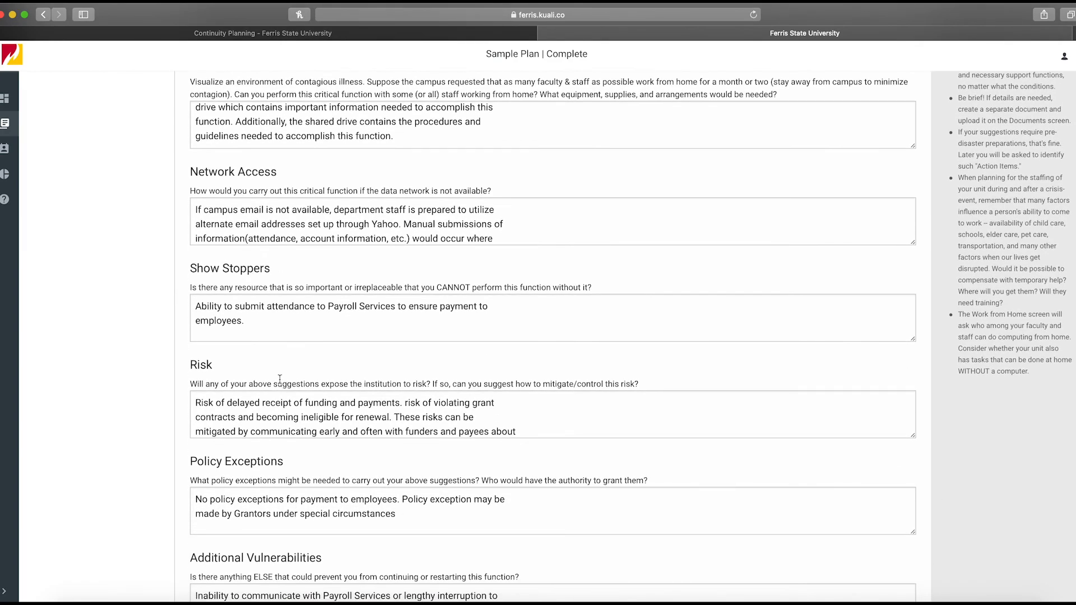
scroll(315, 478, down, 2)
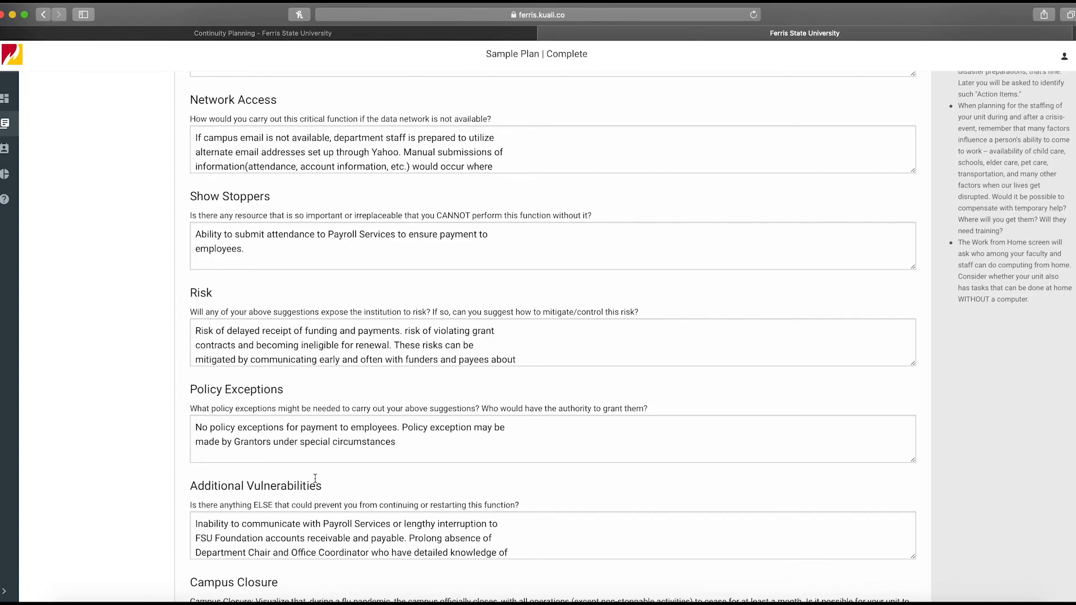
scroll(315, 478, down, 2)
scroll(341, 553, down, 3)
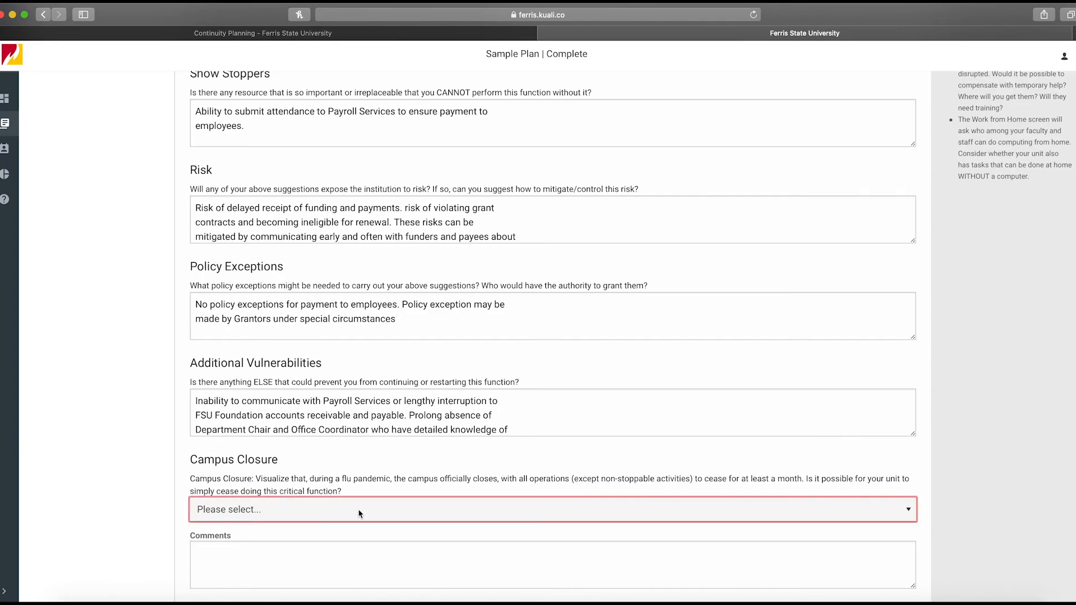
click(349, 557)
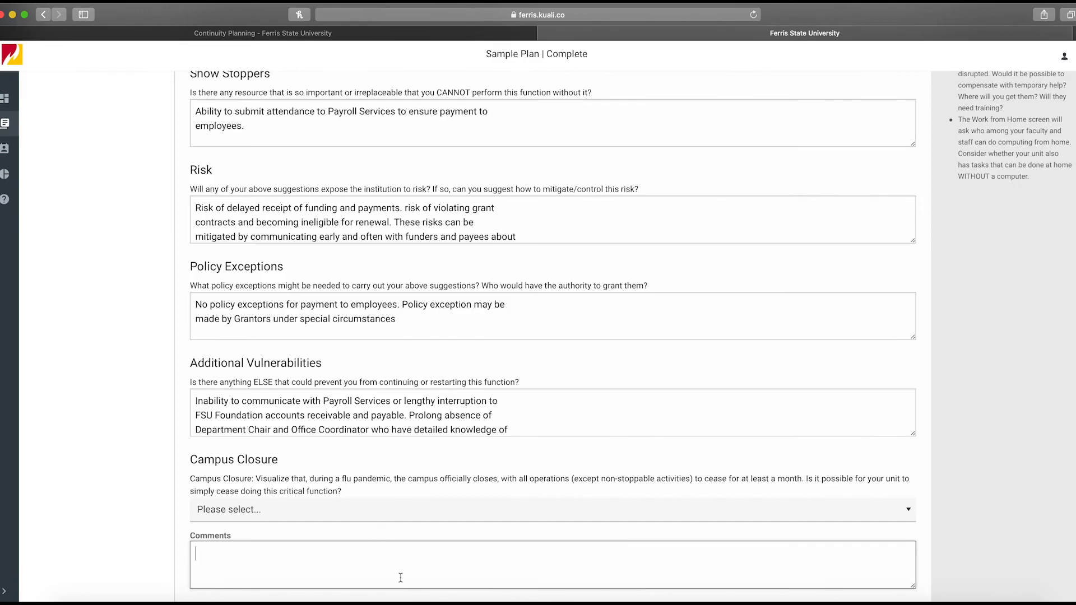
scroll(401, 578, up, 10)
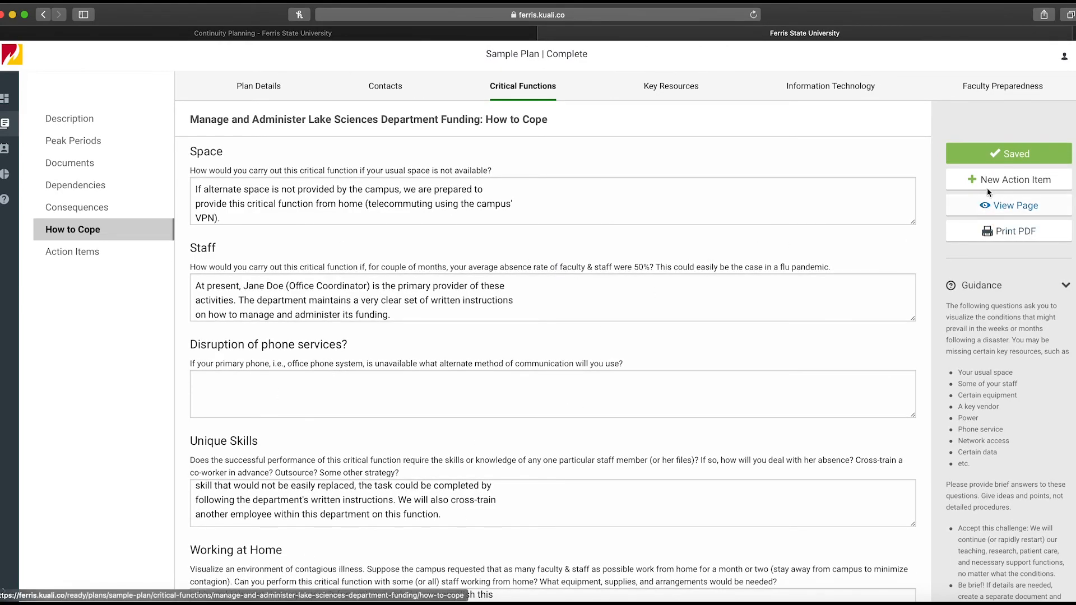
Open Action Items and view a new action item form, then cancel it and return to Critical Functions
click(107, 254)
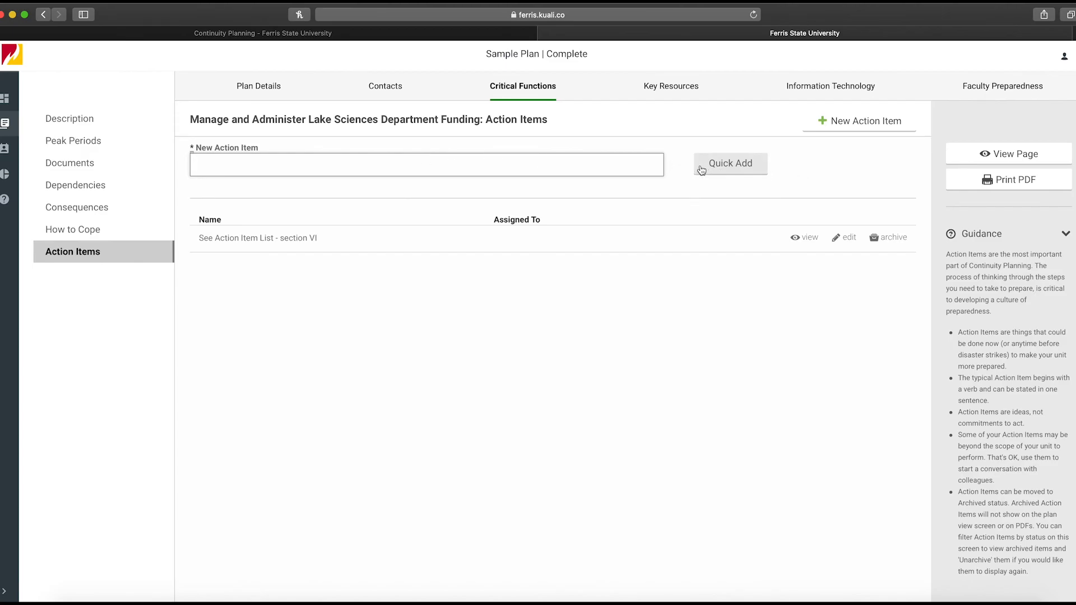
click(844, 124)
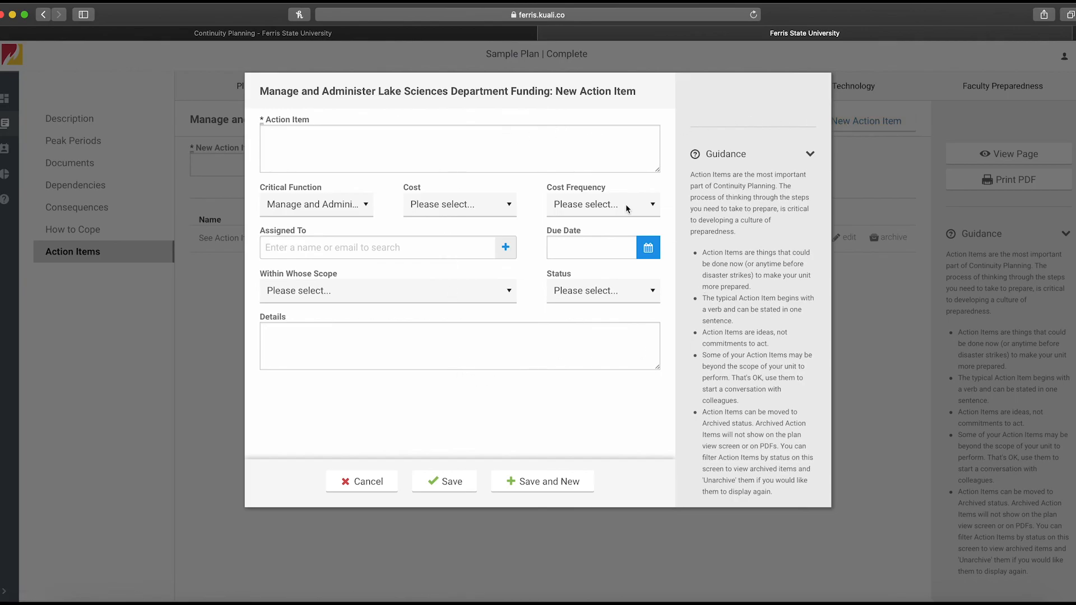
click(390, 478)
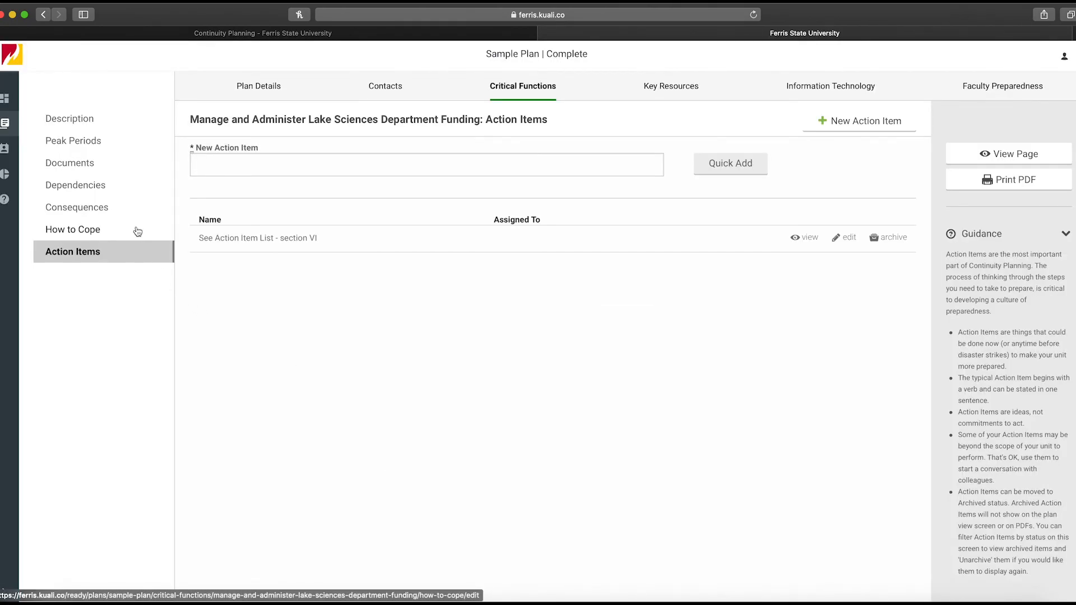
click(539, 95)
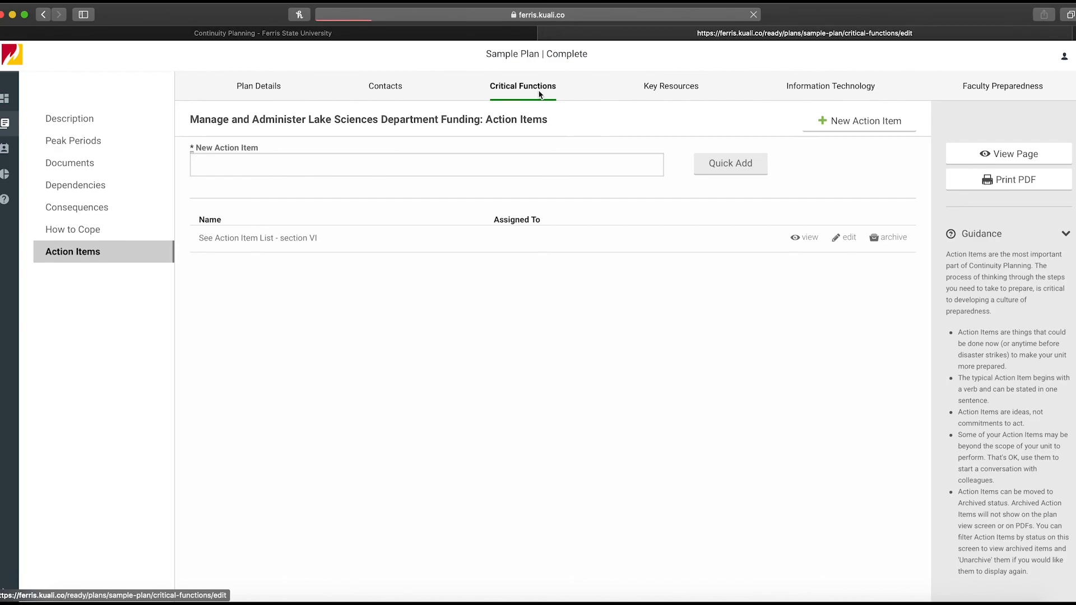